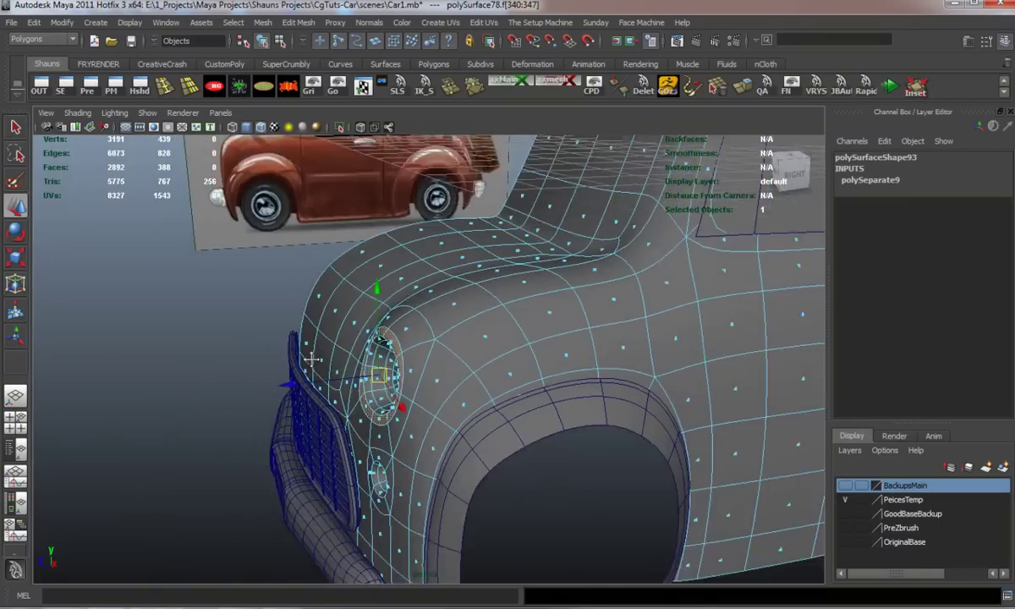
- Duplicate the ring of faces around the headlight opening as separate geometry and delete its construction history
{"action": "key", "text": "1"}
{"action": "left_click", "coordinate": [297, 22]}
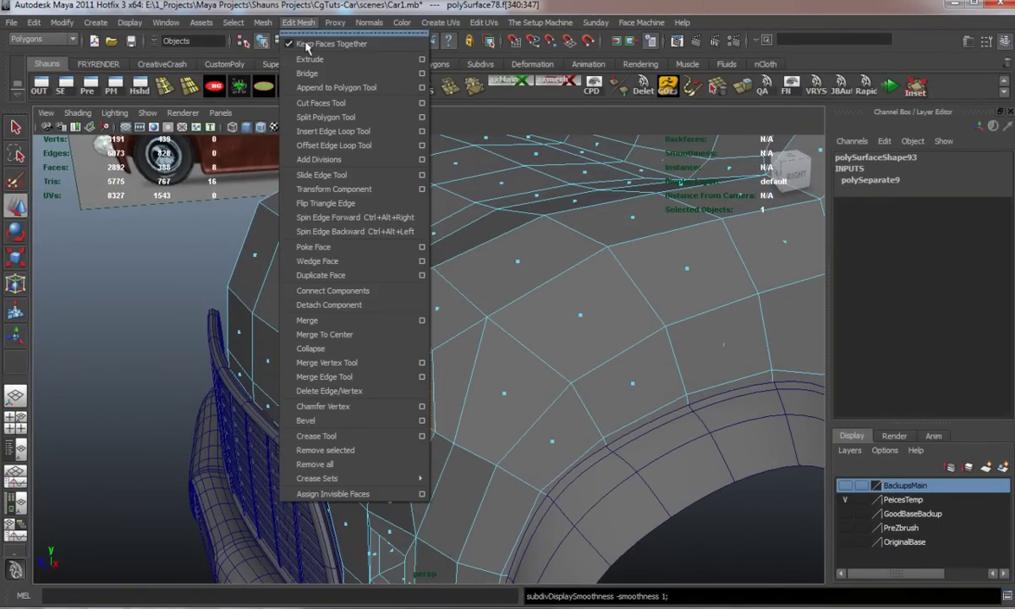
{"action": "left_click", "coordinate": [339, 263]}
{"action": "right_click_drag", "start_coordinate": [453, 298], "coordinate": [549, 295]}
{"action": "key", "text": "3"}
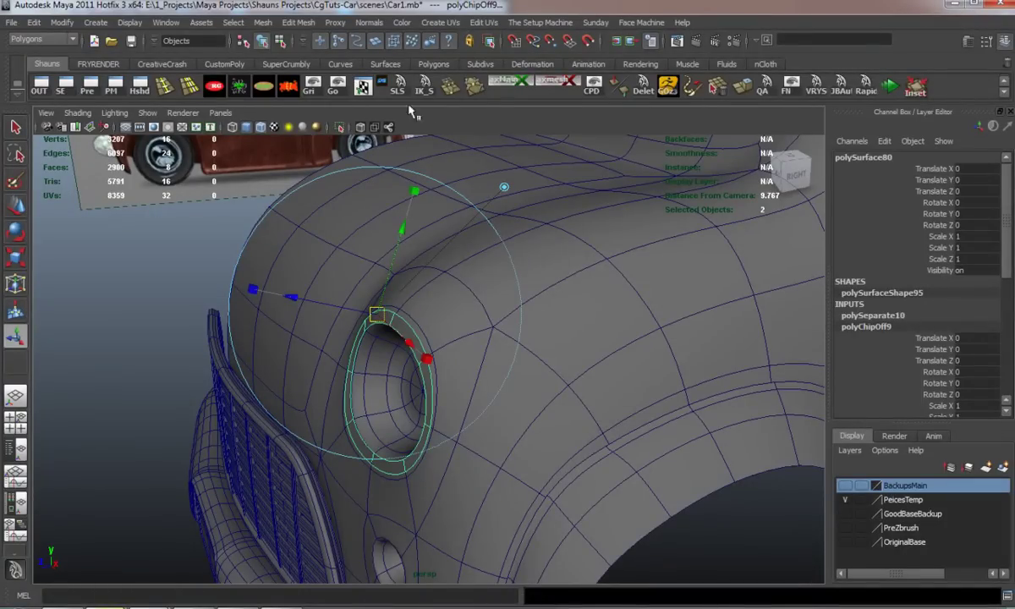
{"action": "left_click", "coordinate": [288, 86]}
{"action": "key", "text": "w"}
{"action": "left_click_drag", "start_coordinate": [353, 370], "coordinate": [335, 328], "text": "alt"}
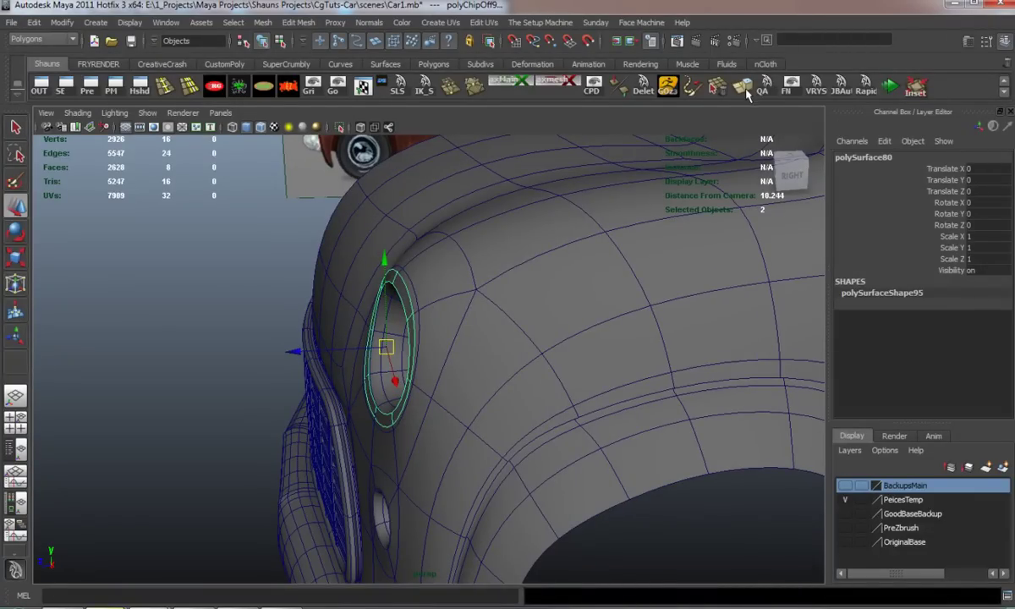
- Extrude the duplicated ring's faces forward along Z to give the headlight trim thickness
{"action": "key", "text": "ctrl+e"}
{"action": "left_click_drag", "start_coordinate": [340, 340], "coordinate": [320, 333], "text": "alt"}
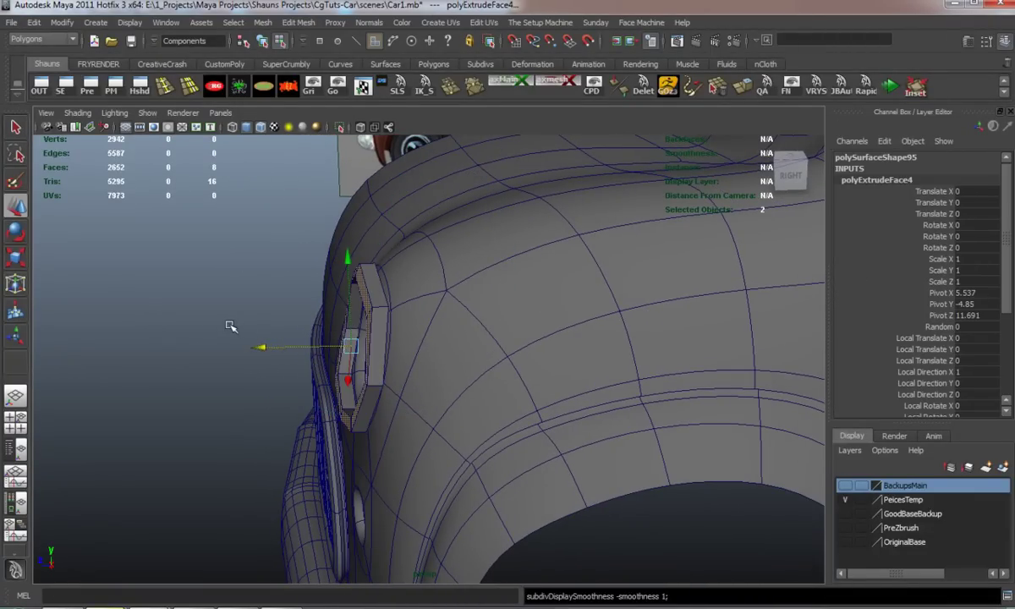
{"action": "left_click_drag", "start_coordinate": [232, 327], "coordinate": [226, 326], "text": "alt"}
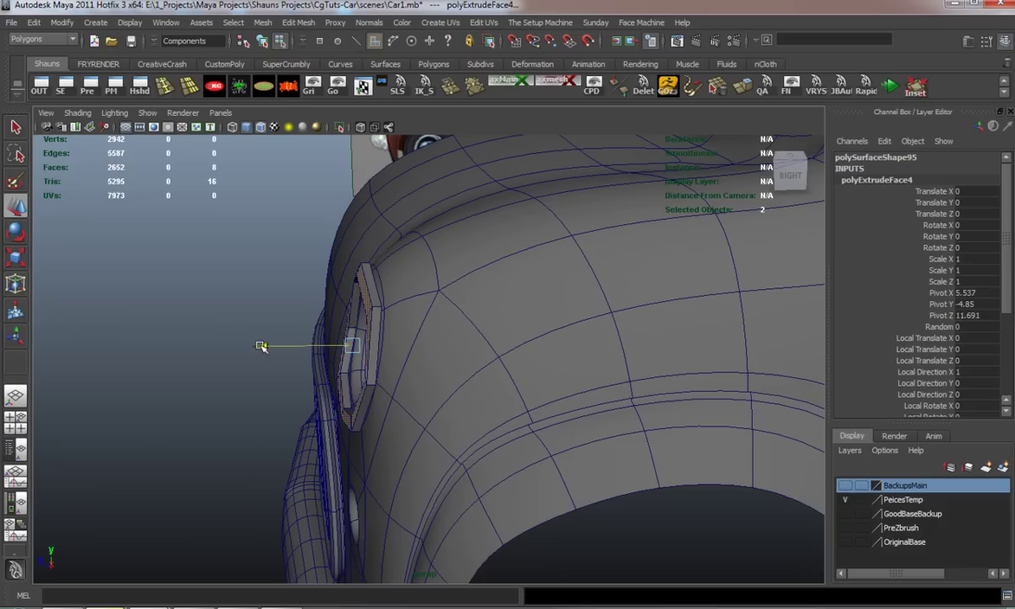
- Examine the extruded ring's vertices against the car reference image in the side view
{"action": "right_click_drag", "start_coordinate": [364, 283], "coordinate": [313, 286]}
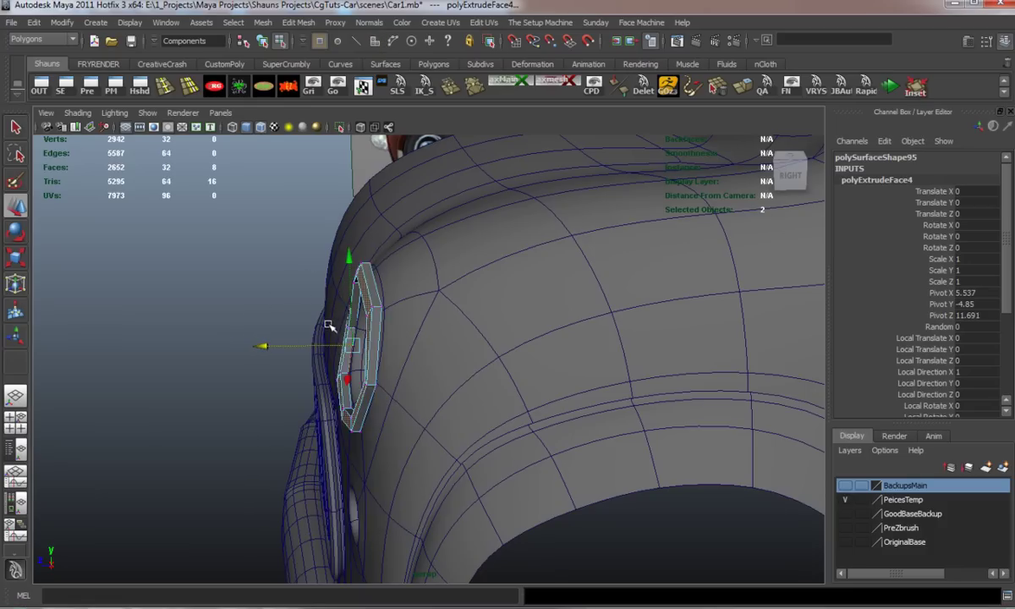
{"action": "left_click_drag", "start_coordinate": [316, 302], "coordinate": [319, 329], "text": "alt"}
{"action": "key", "text": "space"}
{"action": "key", "text": "space"}
{"action": "mouse_move", "coordinate": [98, 472]}
{"action": "middle_mouse_down", "text": "alt"}
{"action": "mouse_move", "coordinate": [296, 385]}
{"action": "mouse_move", "coordinate": [407, 361]}
{"action": "middle_mouse_up", "text": "alt"}
{"action": "scroll", "coordinate": [407, 362], "scroll_direction": "up", "scroll_amount": 4}
{"action": "scroll", "coordinate": [406, 362], "scroll_direction": "up", "scroll_amount": 6}
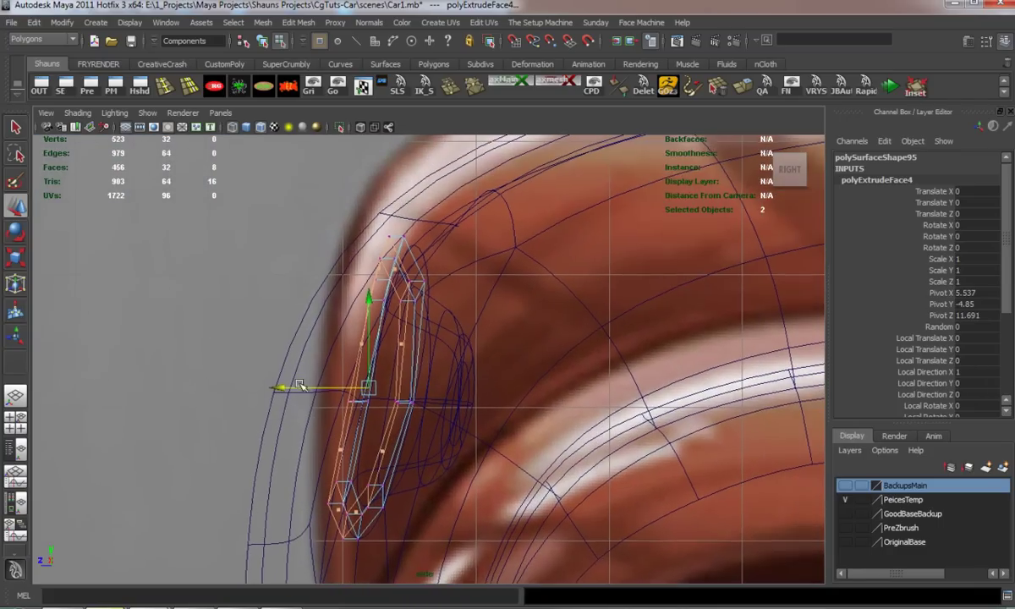
{"action": "left_click", "coordinate": [215, 303]}
{"action": "key", "text": "space"}
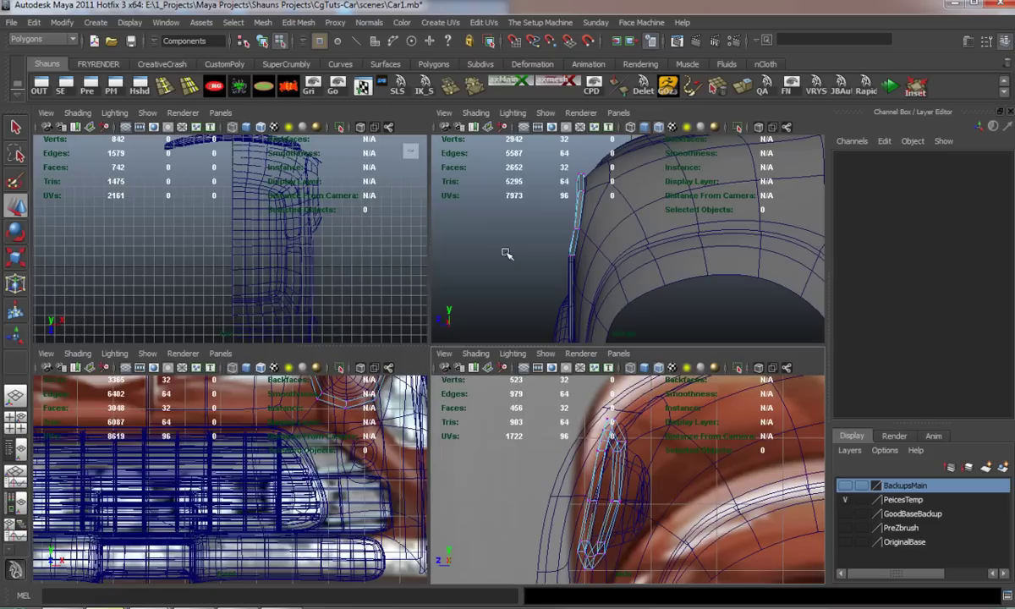
{"action": "key", "text": "space"}
- Pull the front vertices of the ring's upper part forward along Z to form a hood over the headlight
{"action": "left_click_drag", "start_coordinate": [522, 333], "coordinate": [457, 309], "text": "alt"}
{"action": "left_click_drag", "start_coordinate": [364, 352], "coordinate": [365, 353]}
{"action": "left_click_drag", "start_coordinate": [298, 353], "coordinate": [460, 363], "text": "alt"}
{"action": "middle_click_drag", "start_coordinate": [461, 362], "coordinate": [281, 354], "text": "alt"}
{"action": "scroll", "coordinate": [280, 354], "scroll_direction": "up", "scroll_amount": 4}
{"action": "left_click_drag", "start_coordinate": [284, 355], "coordinate": [511, 350], "text": "alt"}
{"action": "left_click_drag", "start_coordinate": [608, 309], "coordinate": [630, 330]}
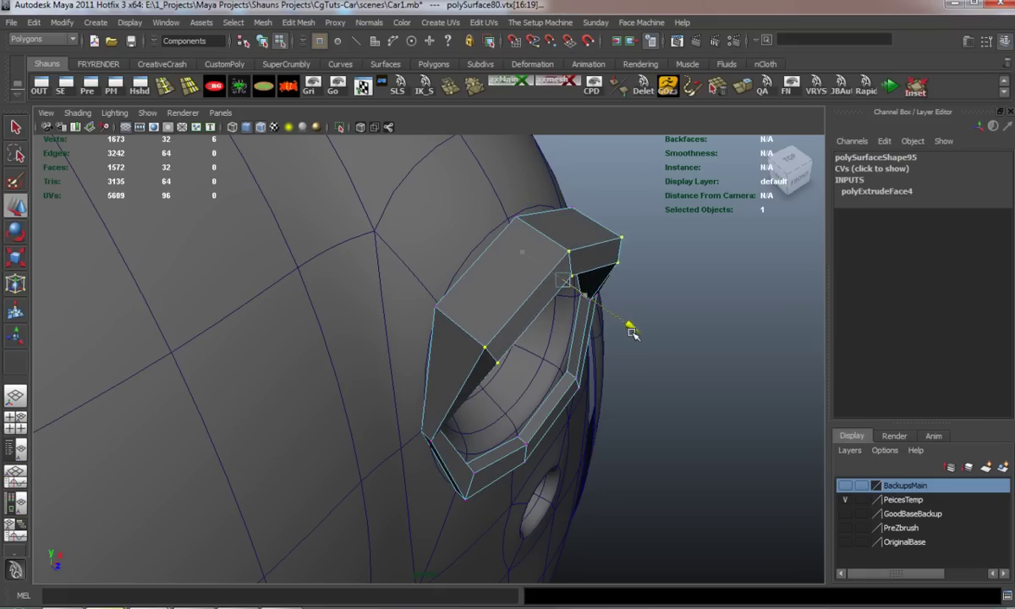
{"action": "key", "text": "ctrl+z"}
{"action": "left_click", "coordinate": [627, 401]}
- Insert two edge loops around the headlight ring, one through its outer wall and one through its front rim
{"action": "left_click_drag", "start_coordinate": [628, 401], "coordinate": [346, 342], "text": "alt"}
{"action": "key", "text": "1"}
{"action": "middle_click_drag", "start_coordinate": [345, 341], "coordinate": [424, 390], "text": "alt"}
{"action": "scroll", "coordinate": [424, 390], "scroll_direction": "up", "scroll_amount": 5}
{"action": "left_click_drag", "start_coordinate": [424, 390], "coordinate": [501, 394], "text": "alt"}
{"action": "key", "text": "1"}
{"action": "left_click_drag", "start_coordinate": [440, 390], "coordinate": [573, 416], "text": "alt"}
{"action": "mouse_move", "coordinate": [382, 260]}
{"action": "left_mouse_down"}
{"action": "mouse_move", "coordinate": [373, 256]}
{"action": "mouse_move", "coordinate": [390, 268]}
{"action": "left_mouse_up"}
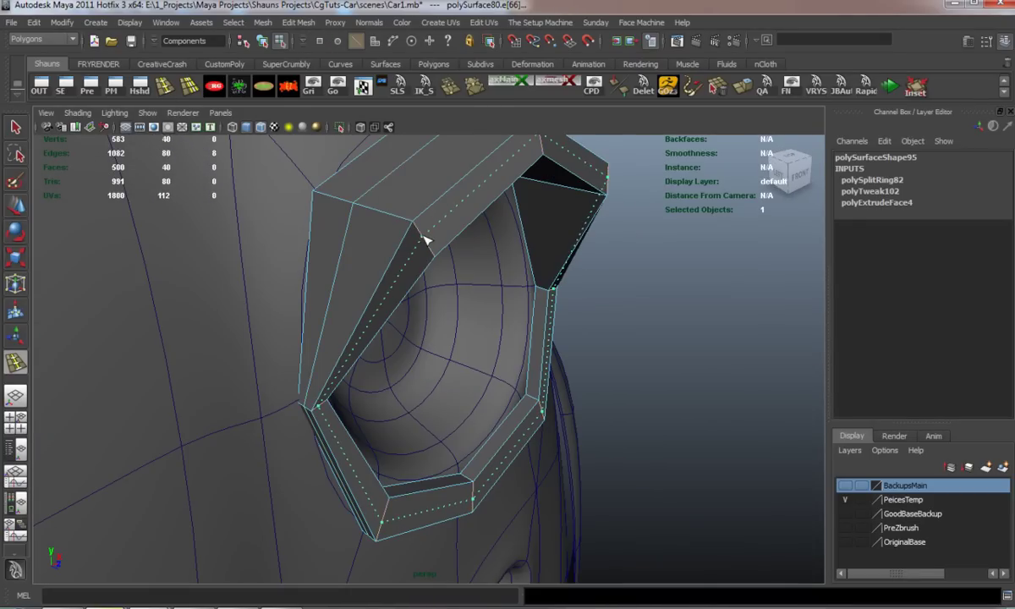
{"action": "left_click_drag", "start_coordinate": [425, 241], "coordinate": [421, 240]}
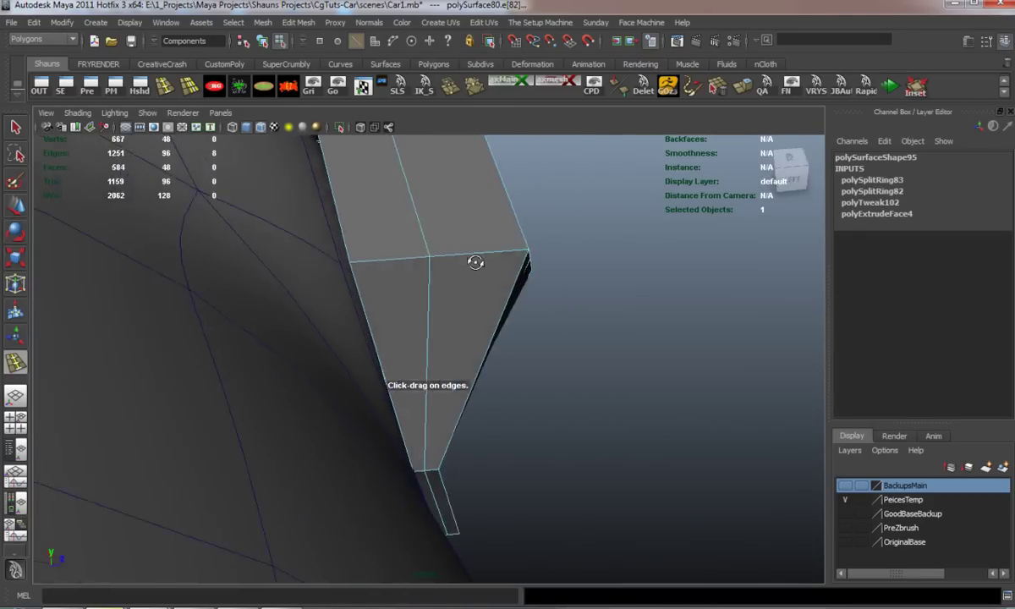
- Bevel the outer edge loop at the back of the headlight ring, where it meets the car body
{"action": "left_click_drag", "start_coordinate": [475, 262], "coordinate": [471, 330], "text": "alt"}
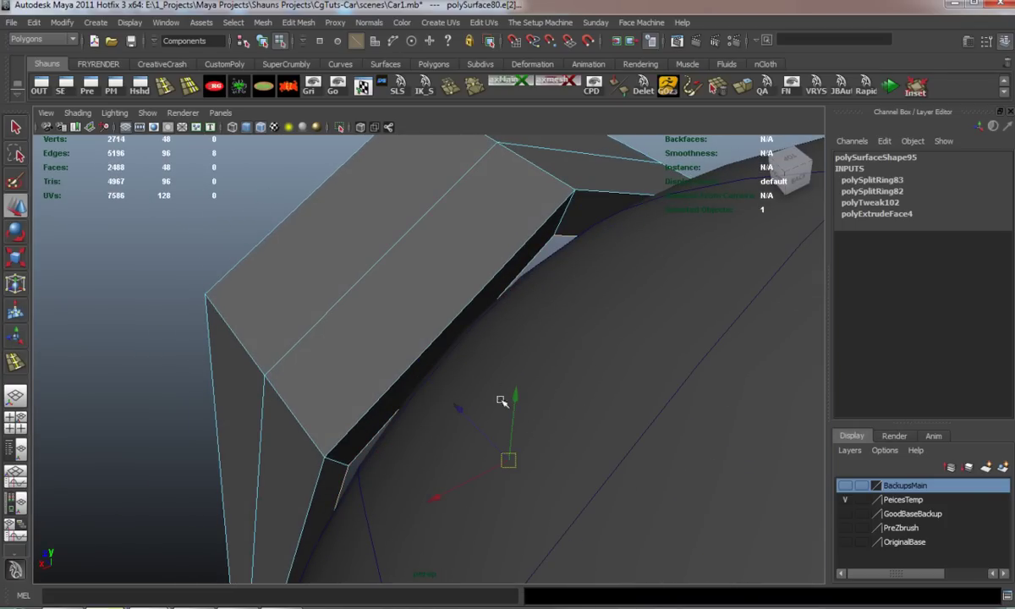
{"action": "left_click_drag", "start_coordinate": [459, 414], "coordinate": [343, 319], "text": "alt"}
{"action": "key", "text": "3"}
{"action": "key", "text": "1"}
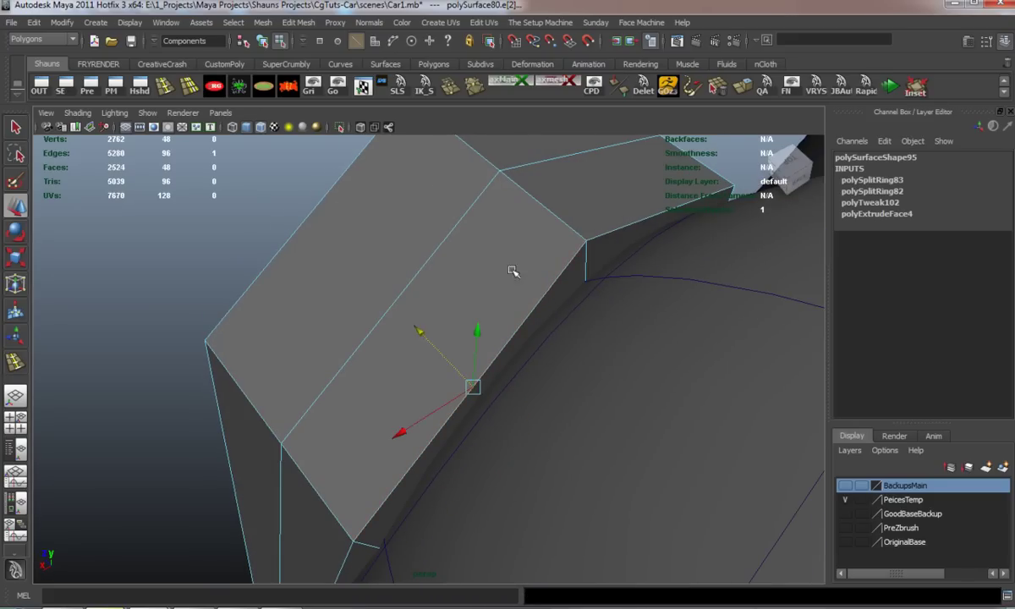
{"action": "left_click", "coordinate": [314, 22]}
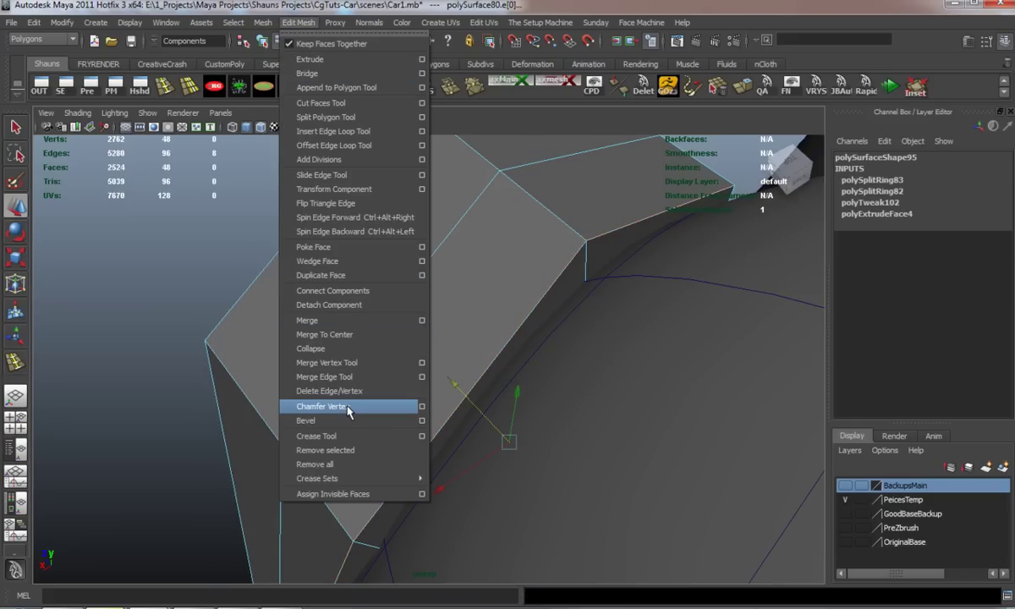
{"action": "left_click", "coordinate": [349, 421]}
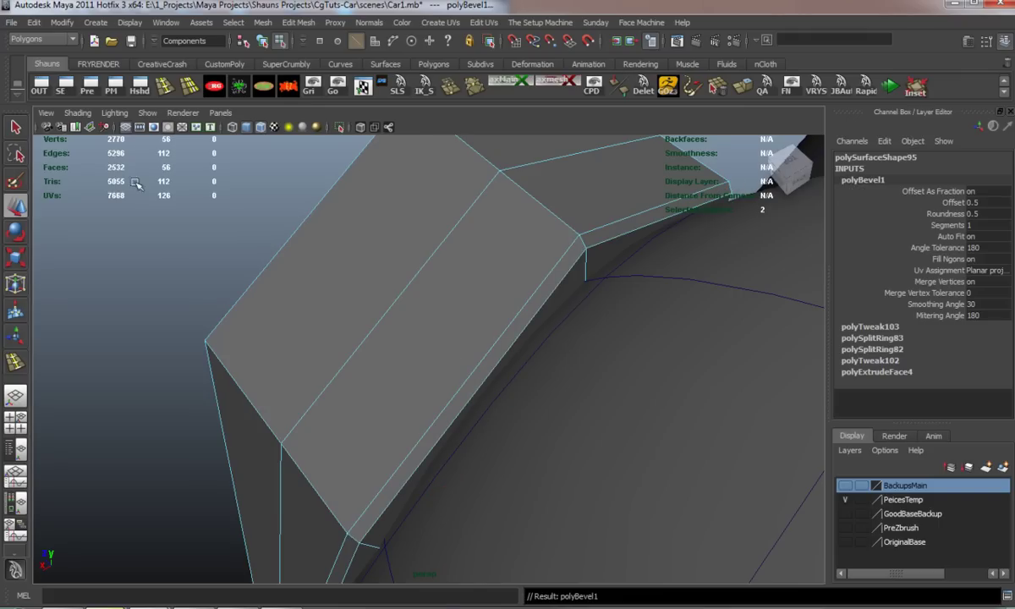
- Insert another edge loop beside the ring's beveled back edge and preview the ring smoothed
{"action": "left_click", "coordinate": [164, 91]}
{"action": "left_click_drag", "start_coordinate": [588, 271], "coordinate": [539, 269]}
{"action": "key", "text": "3"}
- Inspect the smoothed headlight ring from several angles, near and far
{"action": "scroll", "coordinate": [310, 351], "scroll_direction": "down", "scroll_amount": 5}
{"action": "left_click_drag", "start_coordinate": [315, 354], "coordinate": [480, 306], "text": "alt"}
{"action": "right_click_drag", "start_coordinate": [477, 306], "coordinate": [498, 293]}
{"action": "scroll", "coordinate": [461, 347], "scroll_direction": "down", "scroll_amount": 8}
{"action": "left_click_drag", "start_coordinate": [390, 369], "coordinate": [290, 379], "text": "alt"}
{"action": "scroll", "coordinate": [292, 380], "scroll_direction": "up", "scroll_amount": 8}
{"action": "middle_click_drag", "start_coordinate": [292, 381], "coordinate": [306, 321], "text": "alt"}
{"action": "left_click_drag", "start_coordinate": [307, 322], "coordinate": [355, 325], "text": "alt"}
{"action": "scroll", "coordinate": [427, 331], "scroll_direction": "up", "scroll_amount": 3}
- Select the vertices on both sides of the ring where the hood ends and move them forward along Z
{"action": "left_click", "coordinate": [432, 333]}
{"action": "mouse_move", "coordinate": [432, 334]}
{"action": "left_mouse_down", "text": "alt"}
{"action": "mouse_move", "coordinate": [421, 322]}
{"action": "mouse_move", "coordinate": [416, 339]}
{"action": "left_mouse_up", "text": "alt"}
{"action": "right_click_drag", "start_coordinate": [416, 339], "coordinate": [393, 304], "text": "alt"}
{"action": "left_click_drag", "start_coordinate": [392, 297], "coordinate": [457, 372]}
{"action": "left_click_drag", "start_coordinate": [298, 374], "coordinate": [561, 385], "text": "alt"}
{"action": "left_click_drag", "start_coordinate": [329, 383], "coordinate": [400, 404], "text": "alt"}
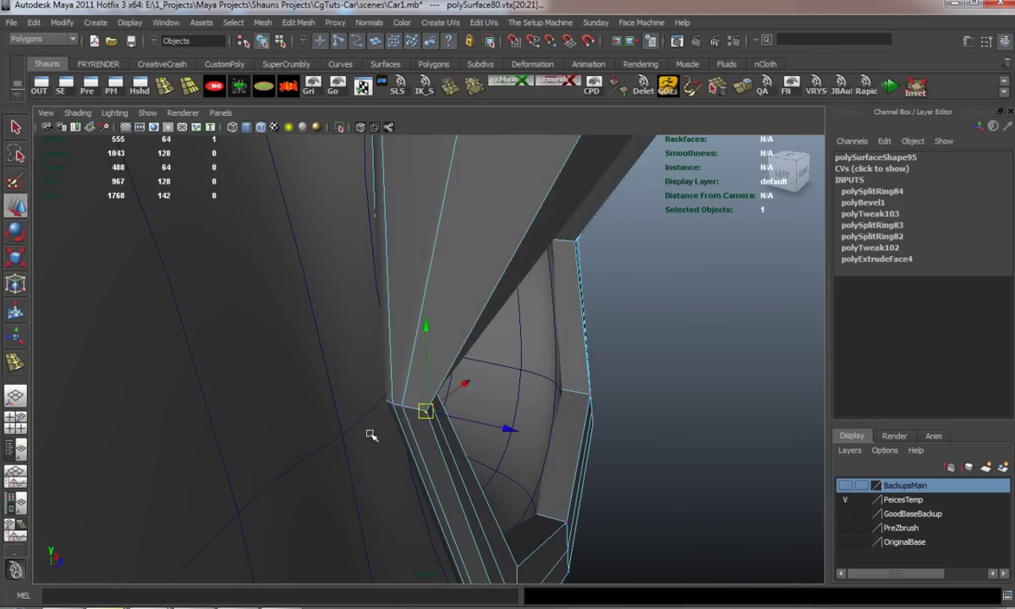
{"action": "key", "text": "z"}
{"action": "key", "text": "z"}
{"action": "key", "text": "z"}
{"action": "key", "text": "z"}
{"action": "left_click_drag", "start_coordinate": [377, 421], "coordinate": [404, 375], "text": "alt"}
{"action": "left_click_drag", "start_coordinate": [448, 421], "coordinate": [475, 427], "text": "alt"}
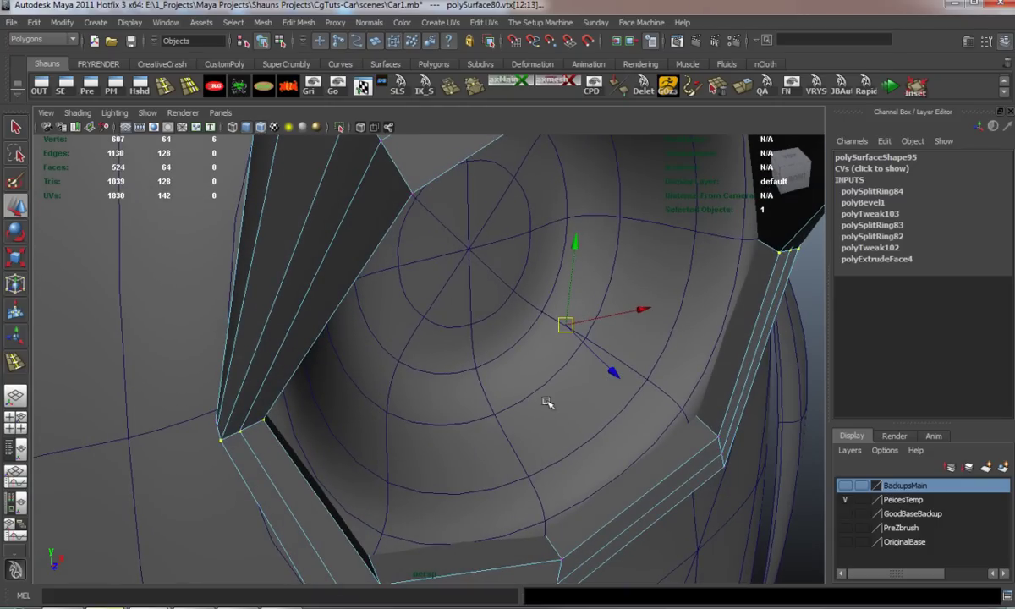
{"action": "left_click_drag", "start_coordinate": [611, 376], "coordinate": [647, 418]}
- Adjust the front vertices on the outer side of the ring along Z to refine the hood's slope
{"action": "right_click_drag", "start_coordinate": [647, 419], "coordinate": [482, 404], "text": "alt"}
{"action": "left_click_drag", "start_coordinate": [482, 405], "coordinate": [247, 361], "text": "alt"}
{"action": "left_click", "coordinate": [250, 357]}
{"action": "left_click_drag", "start_coordinate": [294, 321], "coordinate": [313, 393]}
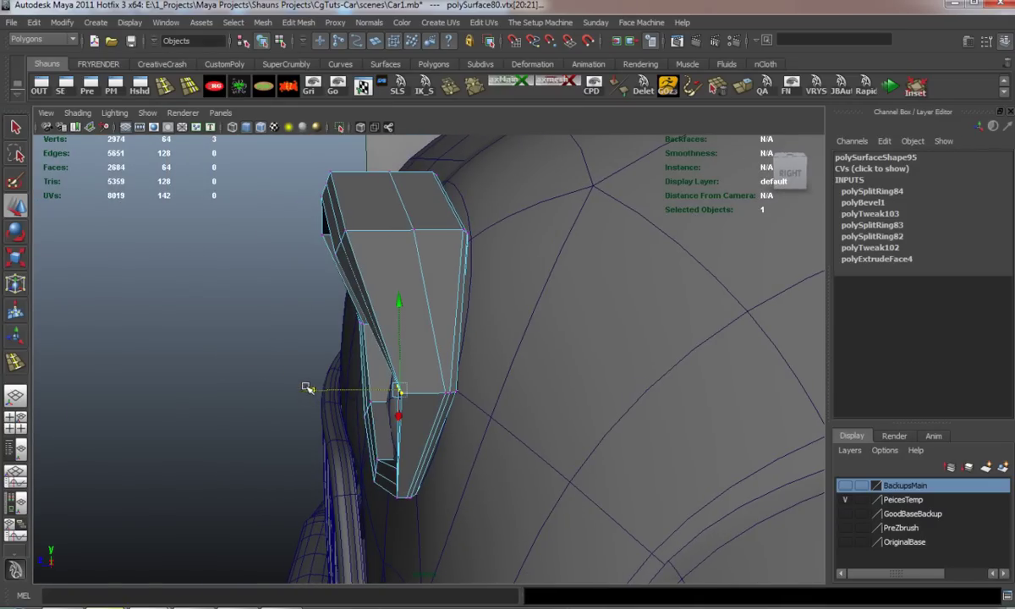
{"action": "left_click", "coordinate": [186, 331]}
- Return the smoothed headlight ring to object selection and move the whole ring slightly forward along Z
{"action": "left_click_drag", "start_coordinate": [181, 365], "coordinate": [165, 402], "text": "alt"}
{"action": "key", "text": "1"}
{"action": "right_click_drag", "start_coordinate": [165, 401], "coordinate": [203, 384], "text": "alt"}
{"action": "left_click_drag", "start_coordinate": [204, 384], "coordinate": [304, 311], "text": "alt"}
{"action": "key", "text": "3"}
{"action": "right_click_drag", "start_coordinate": [304, 309], "coordinate": [360, 294]}
{"action": "left_click_drag", "start_coordinate": [314, 325], "coordinate": [304, 325]}
{"action": "left_click", "coordinate": [142, 330]}
- Insert an edge loop on the car body close to the rim of the headlight opening and preview it smoothed
{"action": "left_click_drag", "start_coordinate": [144, 330], "coordinate": [165, 369], "text": "alt"}
{"action": "left_click", "coordinate": [448, 385]}
{"action": "scroll", "coordinate": [448, 385], "scroll_direction": "up", "scroll_amount": 5}
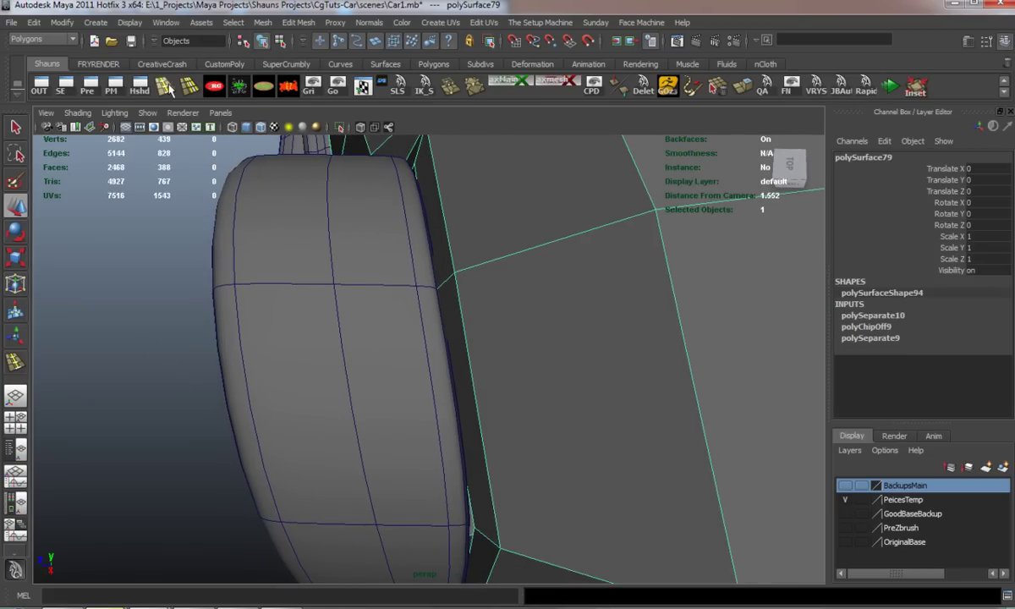
{"action": "left_click", "coordinate": [167, 87]}
{"action": "left_click_drag", "start_coordinate": [449, 337], "coordinate": [478, 329], "text": "alt"}
{"action": "left_click", "coordinate": [535, 305]}
{"action": "left_click_drag", "start_coordinate": [463, 231], "coordinate": [460, 247]}
{"action": "key", "text": "w"}
{"action": "key", "text": "3"}
{"action": "right_click_drag", "start_coordinate": [482, 263], "coordinate": [540, 244]}
{"action": "left_click", "coordinate": [193, 343]}
- Hide the wireframe overlay and nudge the headlight ring back toward the body to a Translate Z of about 0.037
{"action": "left_click_drag", "start_coordinate": [356, 401], "coordinate": [302, 349], "text": "alt"}
{"action": "left_click", "coordinate": [356, 344]}
{"action": "scroll", "coordinate": [301, 356], "scroll_direction": "up", "scroll_amount": 3}
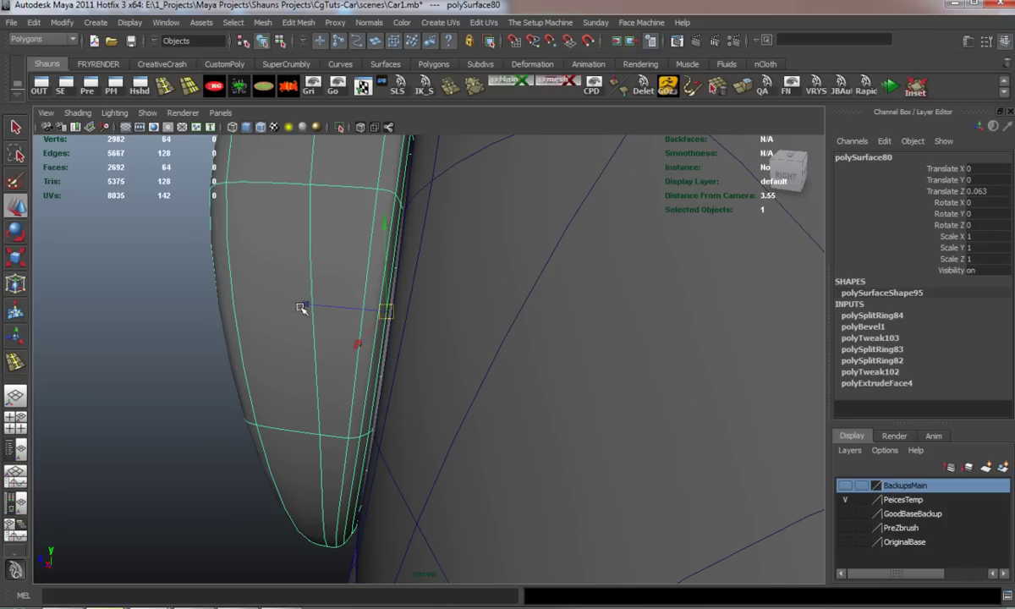
{"action": "left_click", "coordinate": [169, 302]}
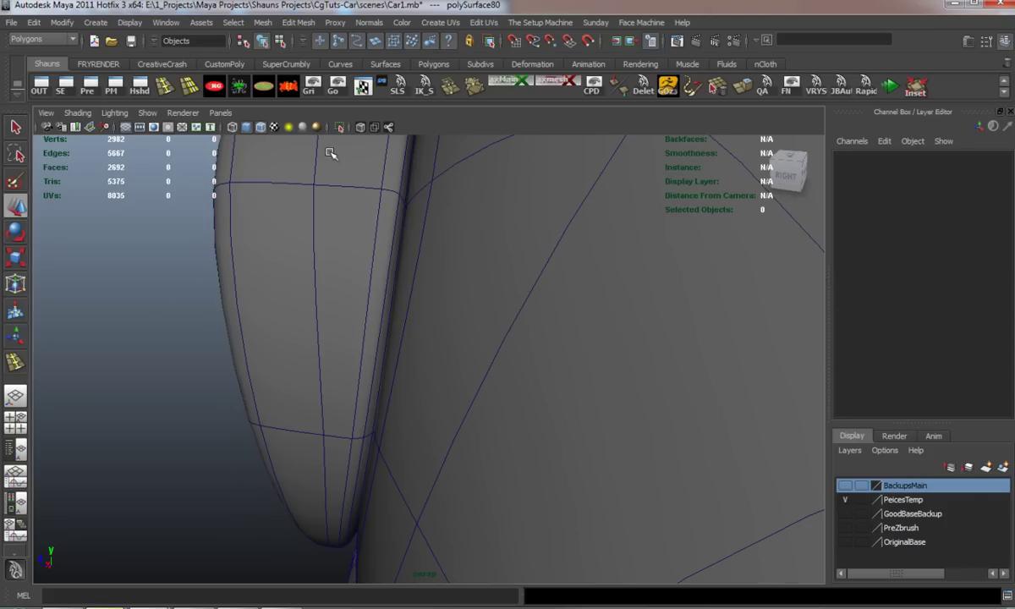
{"action": "left_click", "coordinate": [262, 128]}
{"action": "scroll", "coordinate": [283, 365], "scroll_direction": "down", "scroll_amount": 5}
{"action": "mouse_move", "coordinate": [285, 367]}
{"action": "left_mouse_down", "text": "alt"}
{"action": "mouse_move", "coordinate": [363, 371]}
{"action": "mouse_move", "coordinate": [478, 346]}
{"action": "mouse_move", "coordinate": [522, 367]}
{"action": "mouse_move", "coordinate": [584, 455]}
{"action": "mouse_move", "coordinate": [585, 430]}
{"action": "left_mouse_up", "text": "alt"}
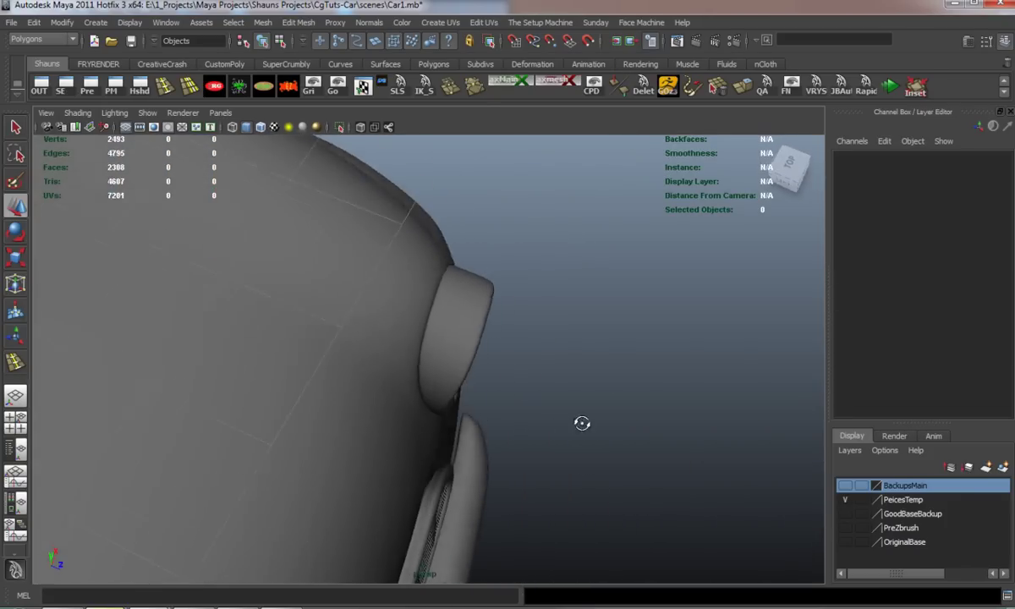
{"action": "scroll", "coordinate": [447, 385], "scroll_direction": "up", "scroll_amount": 2}
{"action": "left_click", "coordinate": [419, 366]}
{"action": "left_click_drag", "start_coordinate": [419, 366], "coordinate": [489, 362], "text": "alt"}
{"action": "left_click_drag", "start_coordinate": [552, 313], "coordinate": [549, 313]}
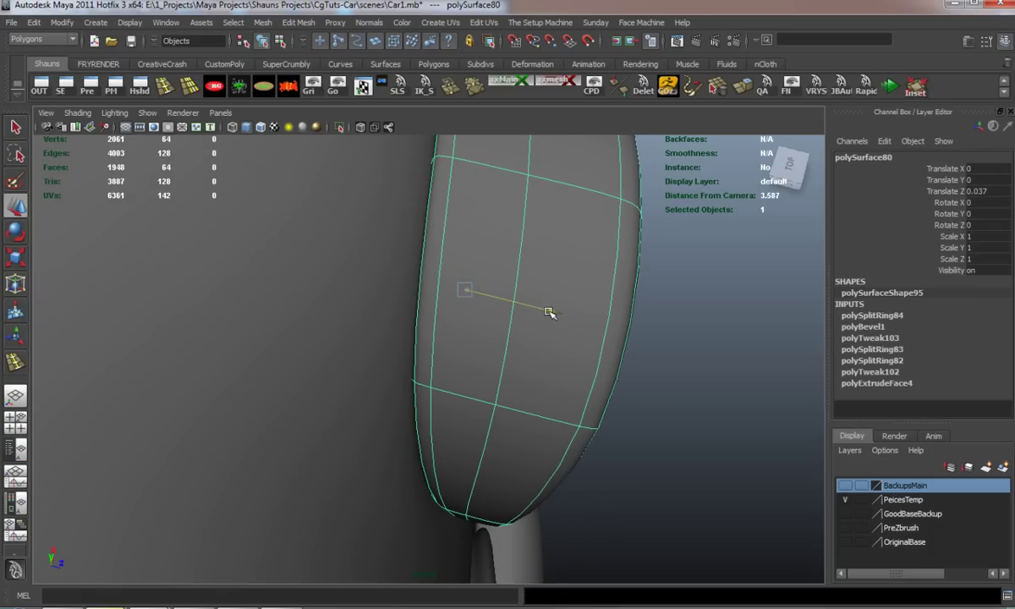
{"action": "left_click", "coordinate": [654, 354]}
{"action": "left_click_drag", "start_coordinate": [655, 354], "coordinate": [396, 313], "text": "alt"}
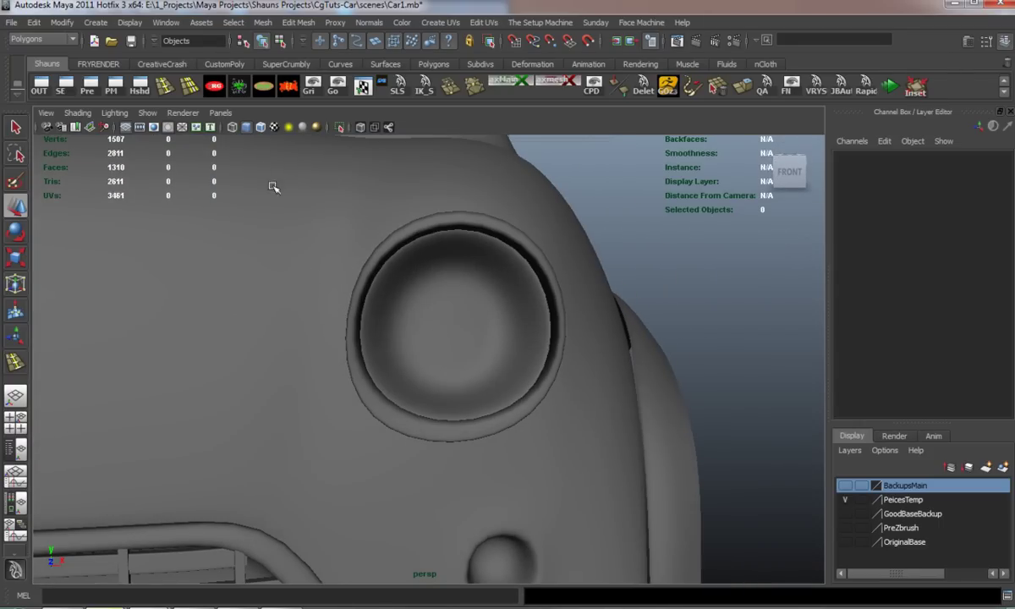
- Delete the headlight ring's history and move the ring sideways along X, clear of the car body
{"action": "left_click", "coordinate": [262, 127]}
{"action": "scroll", "coordinate": [372, 328], "scroll_direction": "up", "scroll_amount": 3}
{"action": "left_click", "coordinate": [317, 227]}
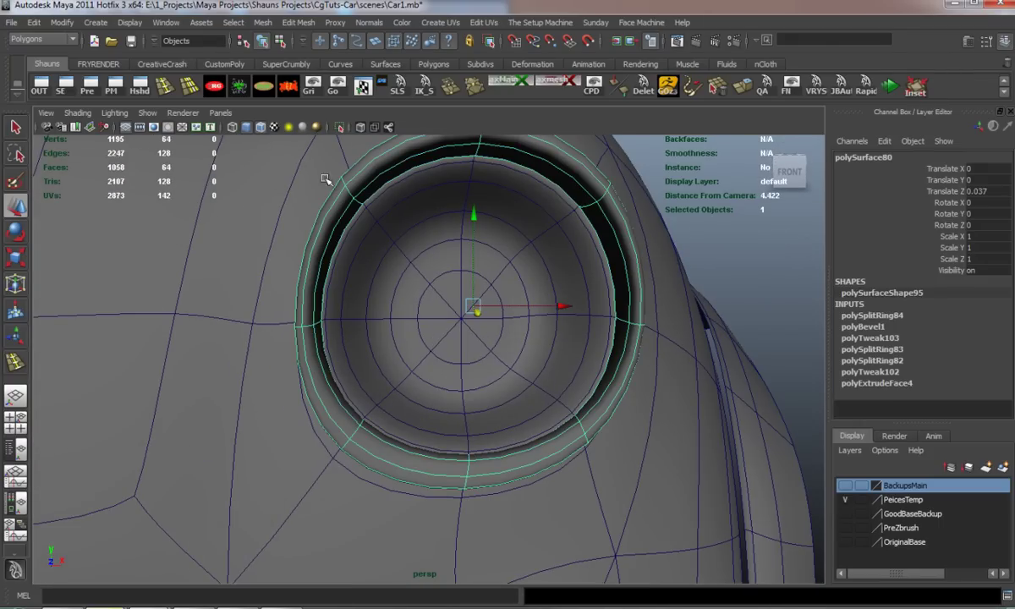
{"action": "left_click", "coordinate": [290, 88]}
{"action": "scroll", "coordinate": [547, 353], "scroll_direction": "down", "scroll_amount": 5}
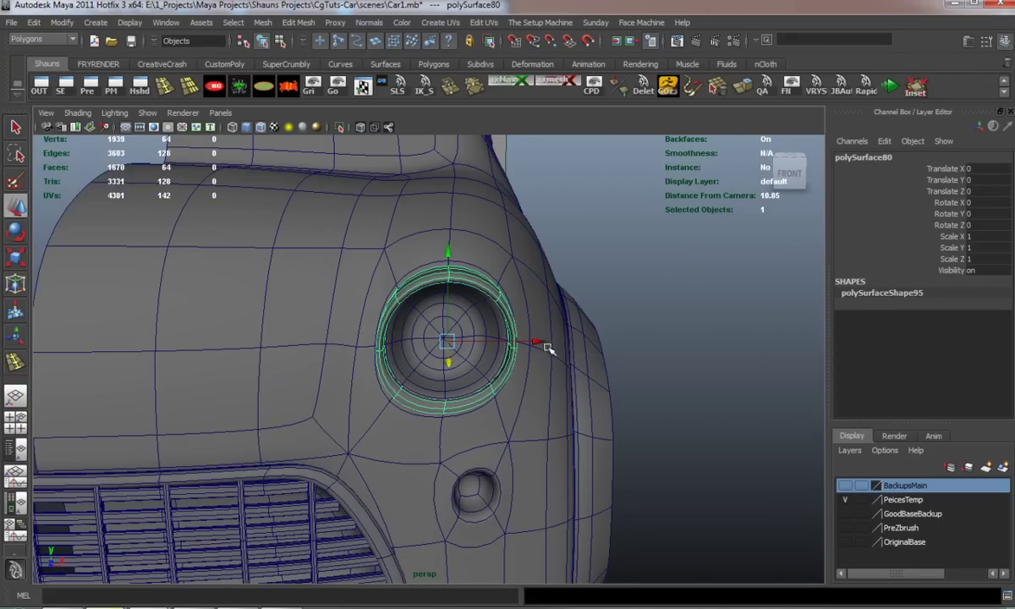
{"action": "left_click_drag", "start_coordinate": [541, 343], "coordinate": [798, 353]}
{"action": "left_click", "coordinate": [581, 254]}
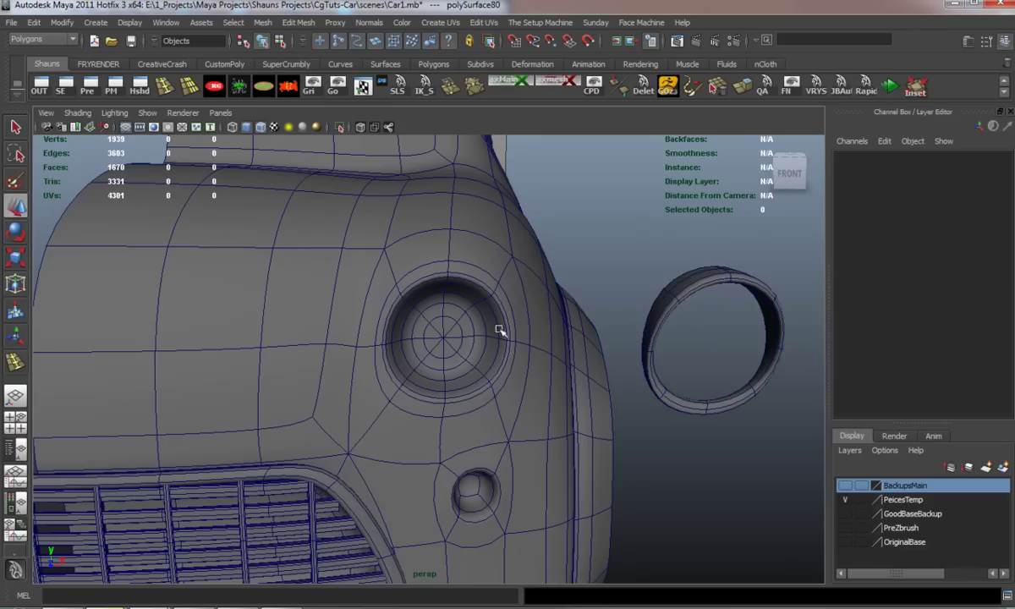
- Duplicate the loop of faces along the inner rim of the headlight opening as separate geometry
{"action": "scroll", "coordinate": [335, 319], "scroll_direction": "up", "scroll_amount": 4}
{"action": "left_click", "coordinate": [334, 318]}
{"action": "key", "text": "1"}
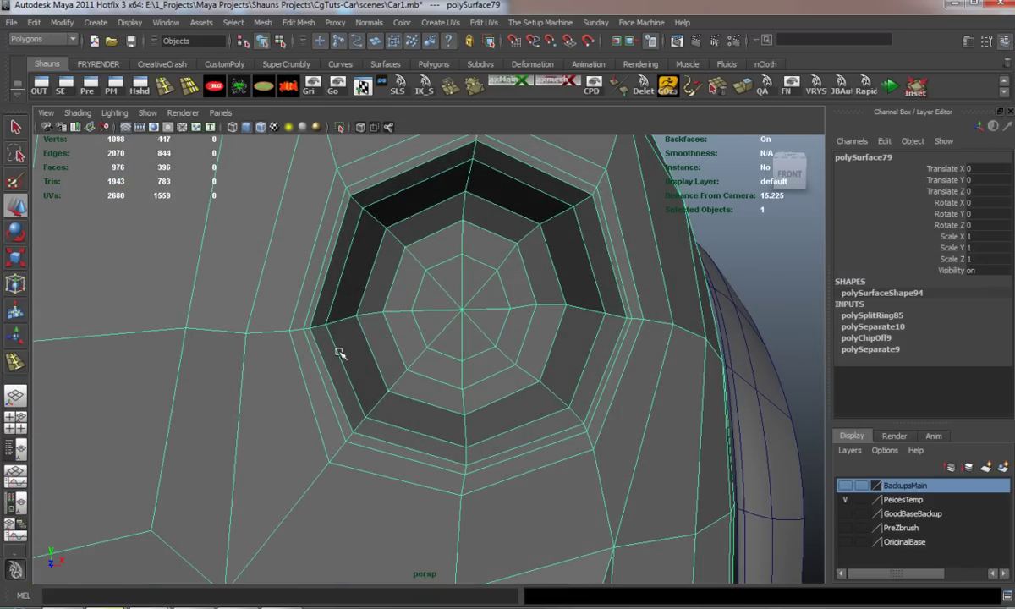
{"action": "right_click_drag", "start_coordinate": [313, 290], "coordinate": [321, 323]}
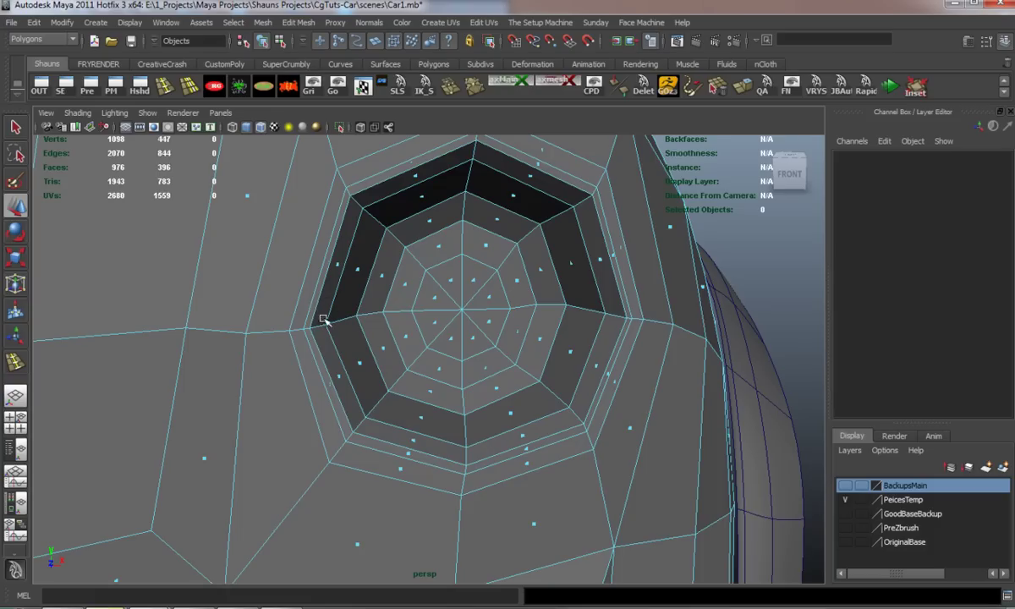
{"action": "left_click", "coordinate": [336, 266]}
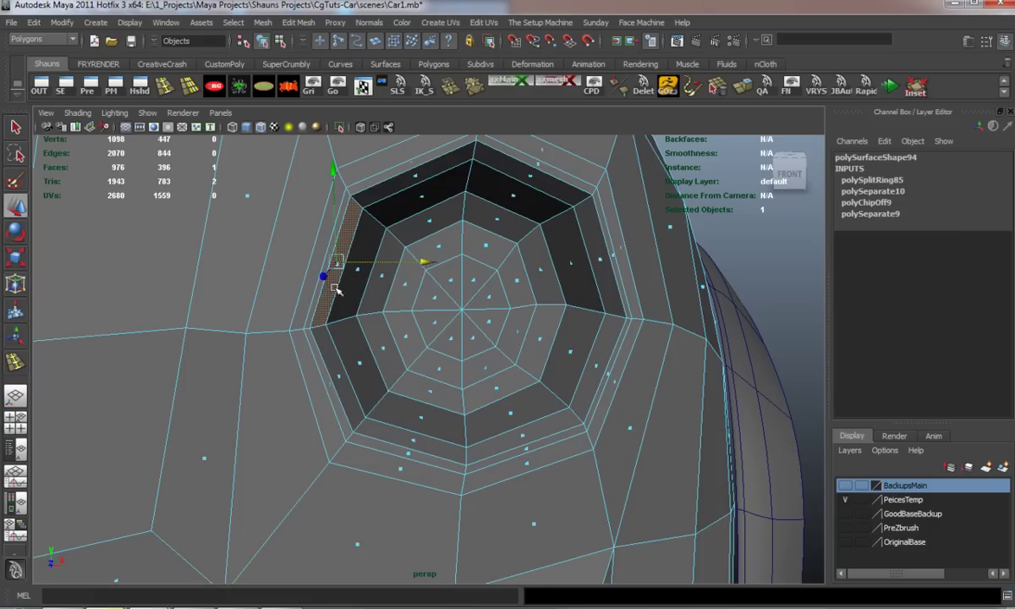
{"action": "double_click", "coordinate": [339, 376], "text": "shift"}
{"action": "key", "text": "3"}
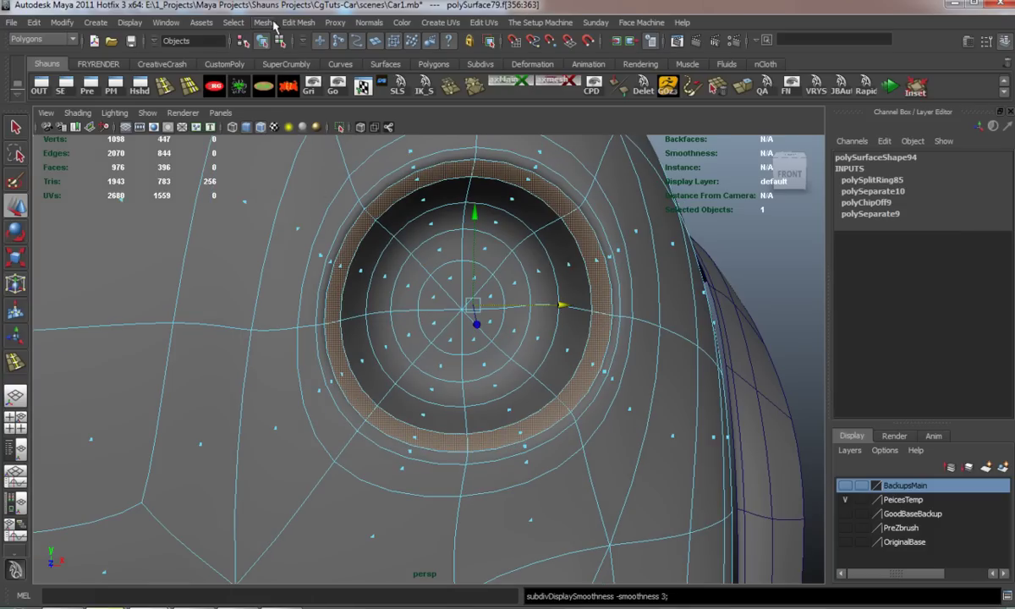
{"action": "left_click", "coordinate": [300, 26]}
{"action": "left_click", "coordinate": [320, 267]}
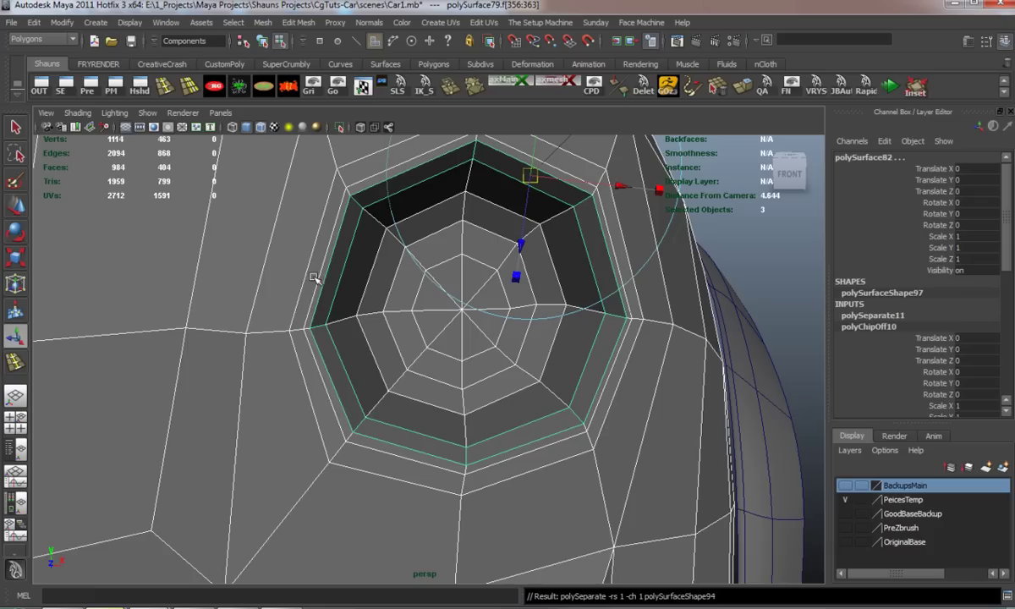
- Delete the new inner ring's history and scale the ring down uniformly to about 0.969
{"action": "key", "text": "3"}
{"action": "right_click_drag", "start_coordinate": [317, 265], "coordinate": [351, 235]}
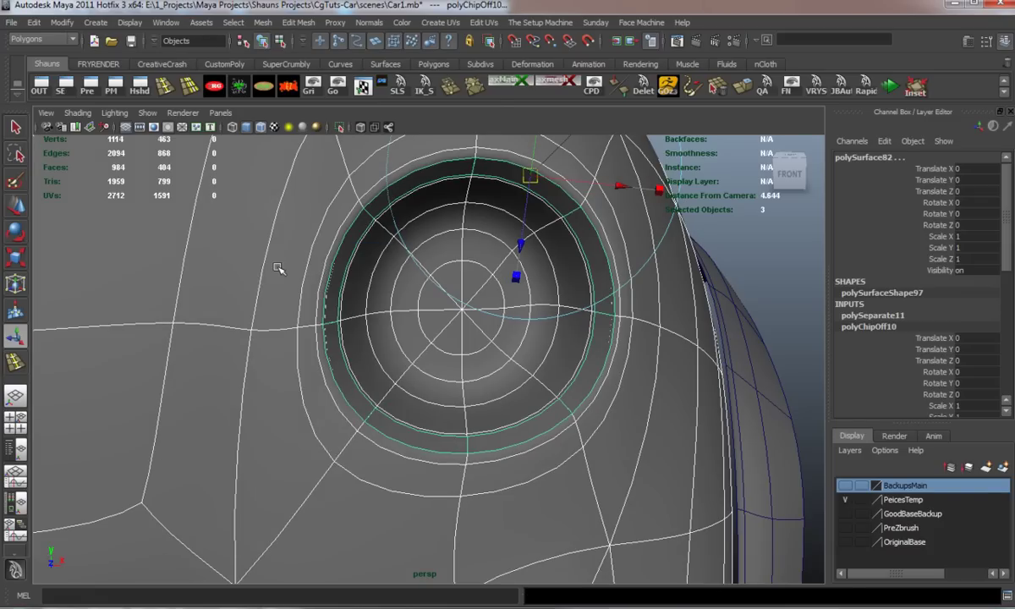
{"action": "left_click", "coordinate": [298, 86]}
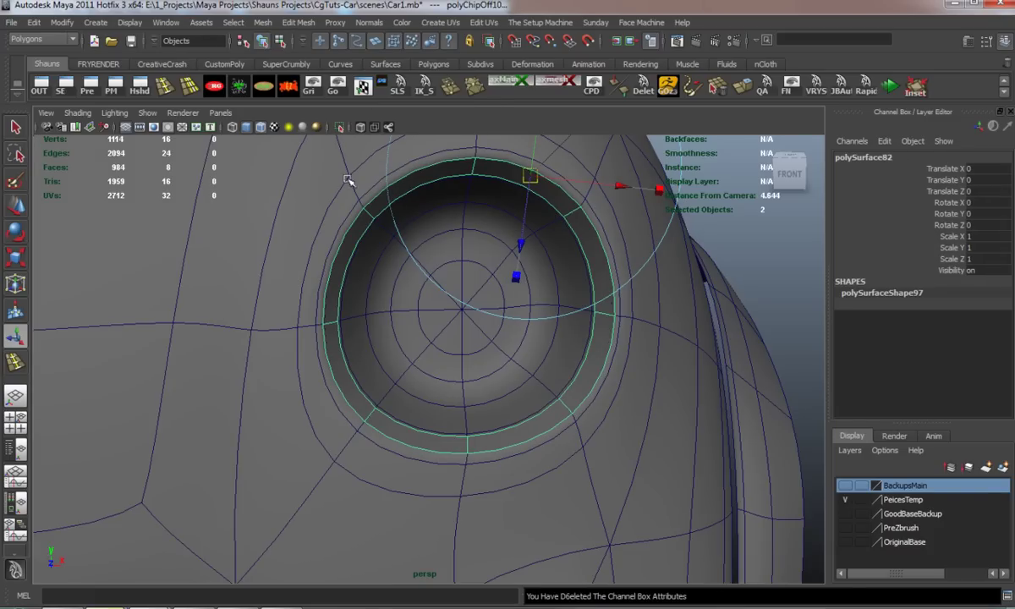
{"action": "key", "text": "w"}
{"action": "left_click_drag", "start_coordinate": [478, 311], "coordinate": [471, 307]}
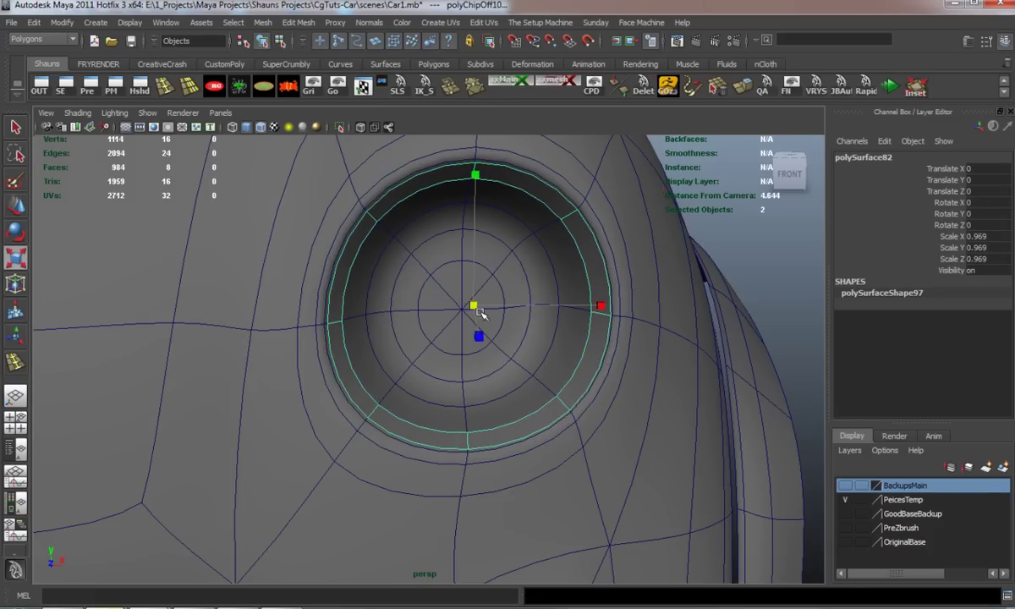
- Return the headlight trim ring to the car body by setting its Translate X to 0
{"action": "scroll", "coordinate": [613, 341], "scroll_direction": "down", "scroll_amount": 3}
{"action": "left_click", "coordinate": [791, 297]}
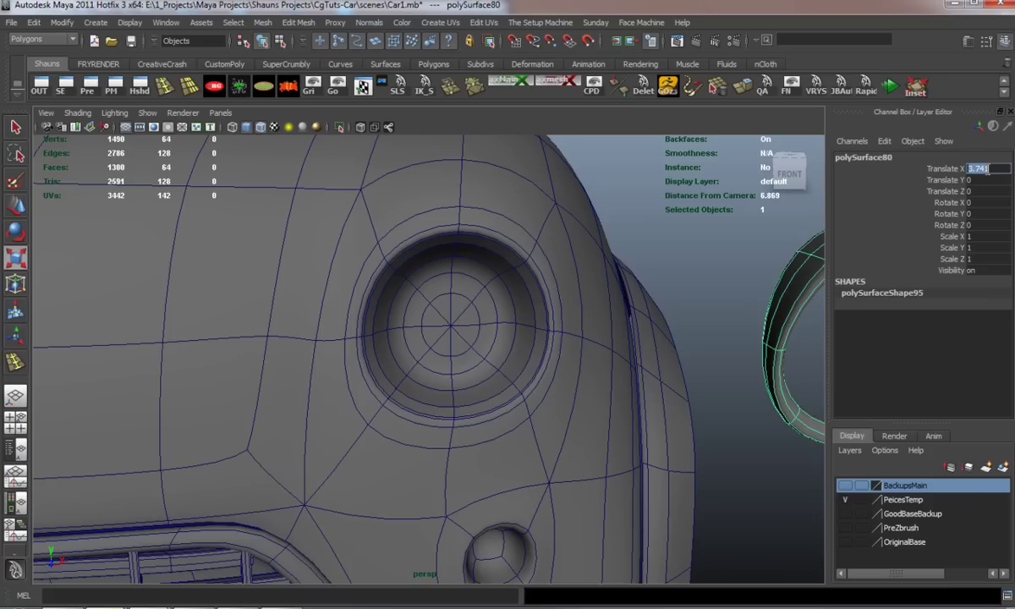
{"action": "key", "text": "Return"}
{"action": "scroll", "coordinate": [711, 332], "scroll_direction": "up", "scroll_amount": 2}
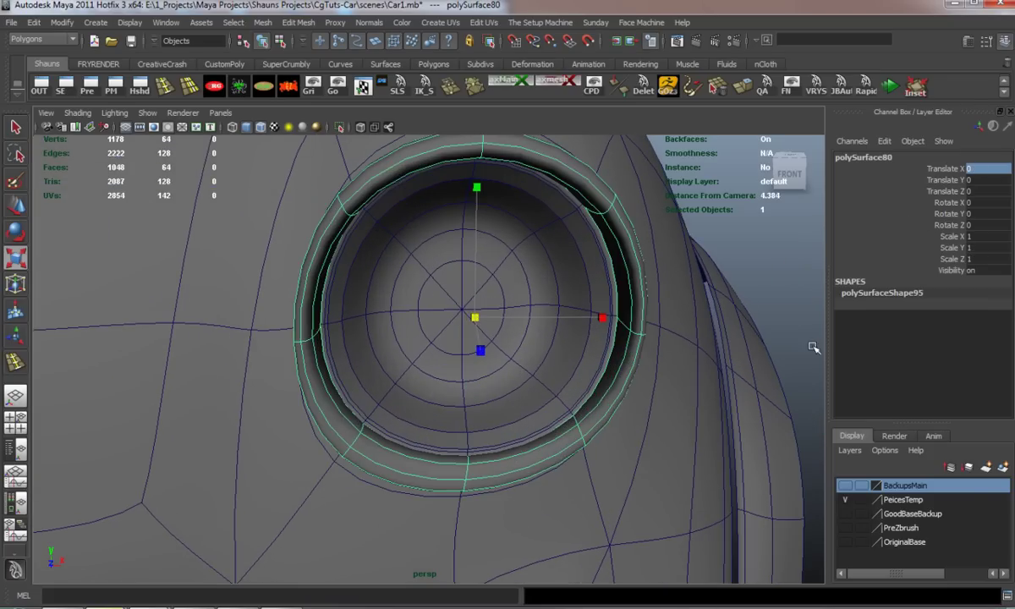
{"action": "left_click", "coordinate": [799, 352]}
- Scale the inner ring uniformly to about 1.014 and move it to about 0.003 in Translate Y and 0.032 in Translate Z
{"action": "scroll", "coordinate": [326, 412], "scroll_direction": "up", "scroll_amount": 3}
{"action": "left_click", "coordinate": [288, 391]}
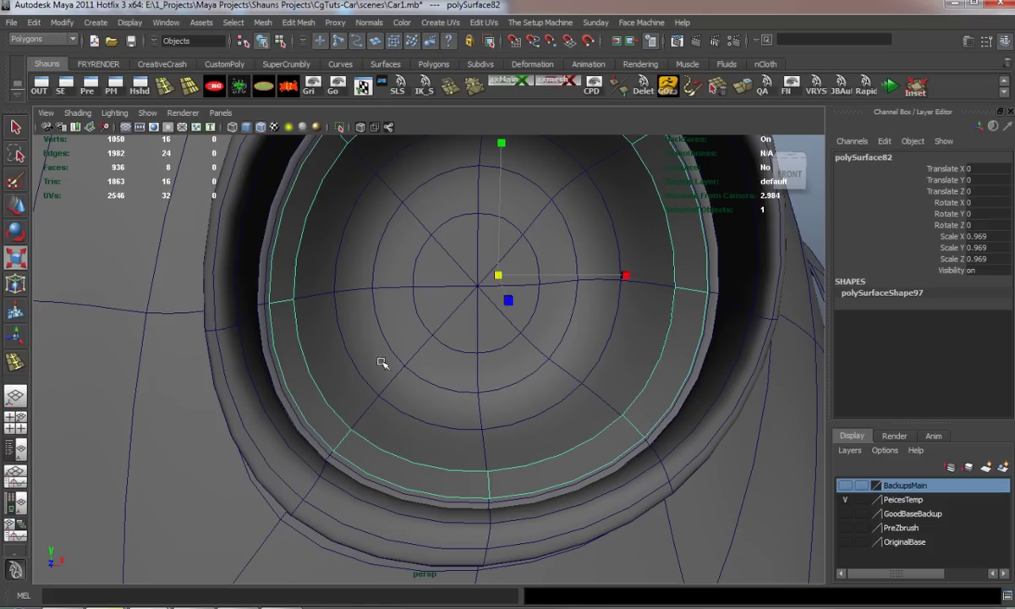
{"action": "left_click_drag", "start_coordinate": [499, 278], "coordinate": [377, 330]}
{"action": "key", "text": "w"}
{"action": "left_click_drag", "start_coordinate": [438, 251], "coordinate": [436, 249]}
{"action": "left_click_drag", "start_coordinate": [443, 340], "coordinate": [365, 353]}
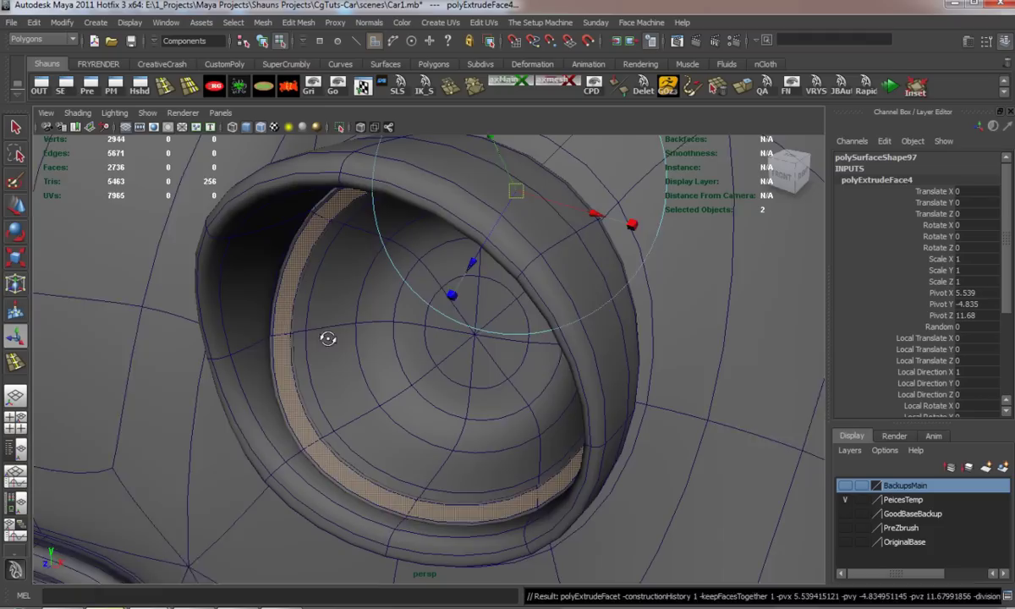
- Extrude the inner ring's faces and offset them to give the ring thickness
{"action": "key", "text": "1"}
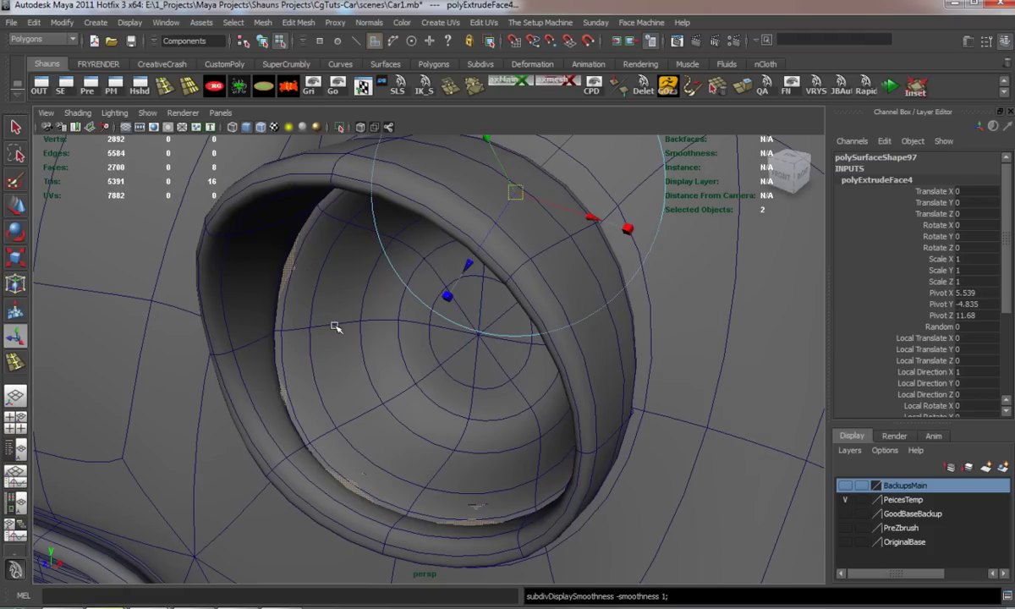
{"action": "left_click_drag", "start_coordinate": [376, 382], "coordinate": [356, 387]}
{"action": "left_click_drag", "start_coordinate": [294, 381], "coordinate": [337, 374], "text": "alt"}
{"action": "scroll", "coordinate": [338, 375], "scroll_direction": "down", "scroll_amount": 5}
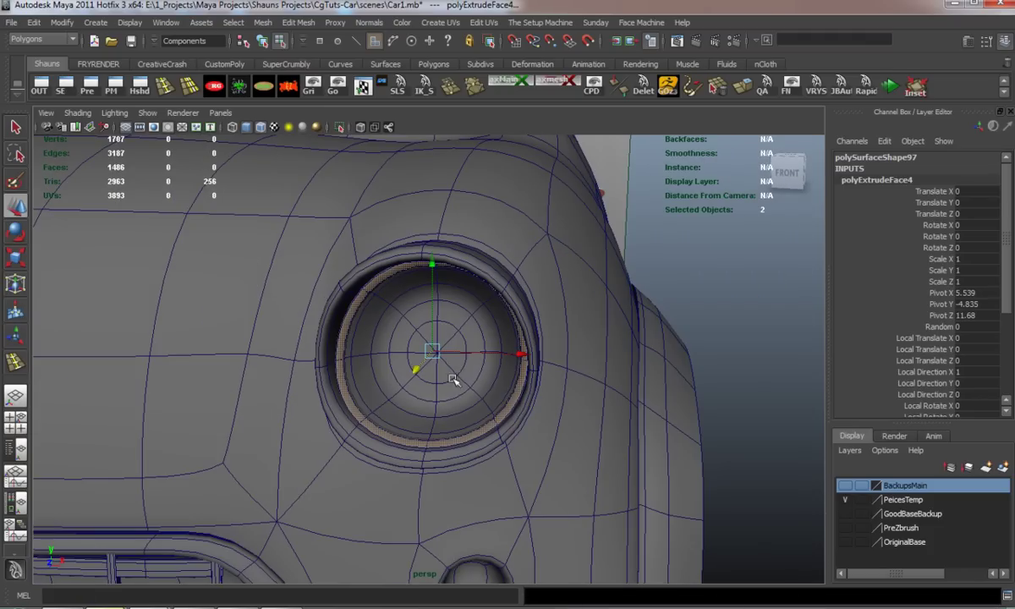
{"action": "left_click", "coordinate": [756, 373]}
- Convert the inner ring's smooth mesh preview to polygons and reduce the divisions of the resulting smooth operation
{"action": "scroll", "coordinate": [363, 413], "scroll_direction": "up", "scroll_amount": 6}
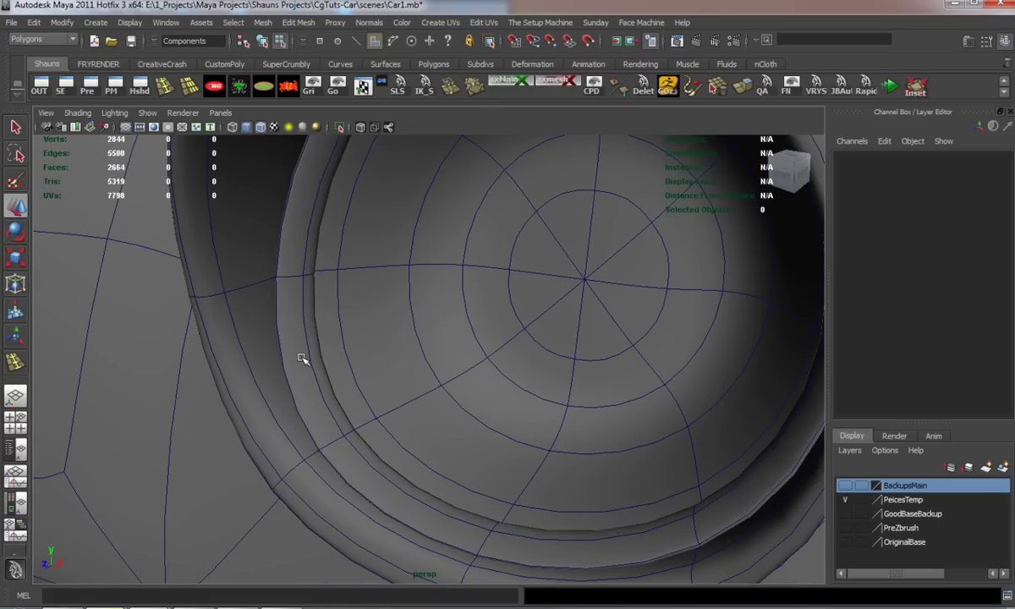
{"action": "double_click", "coordinate": [302, 359]}
{"action": "key", "text": "1"}
{"action": "key", "text": "3"}
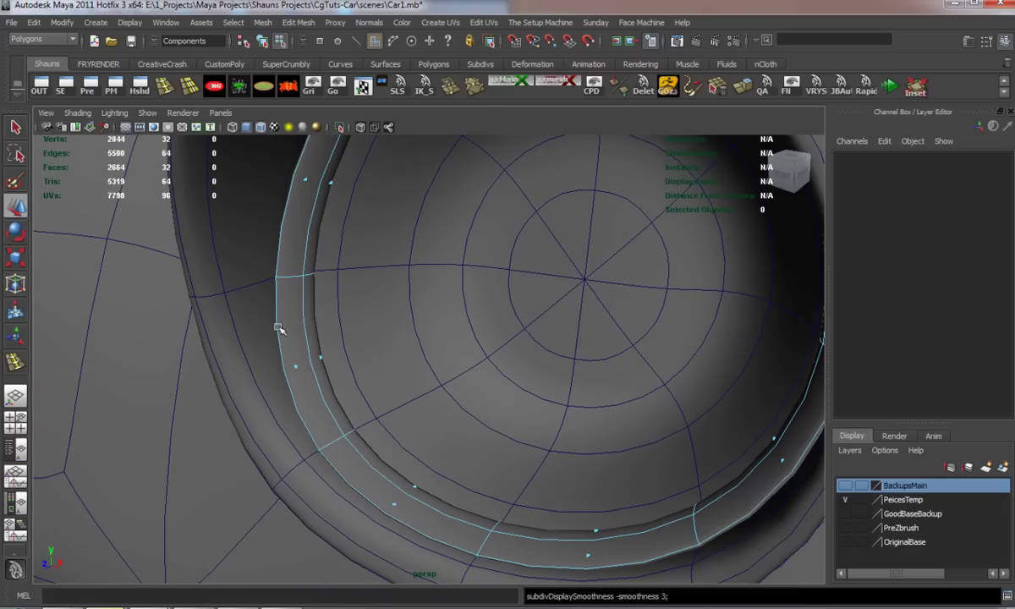
{"action": "key", "text": "F8"}
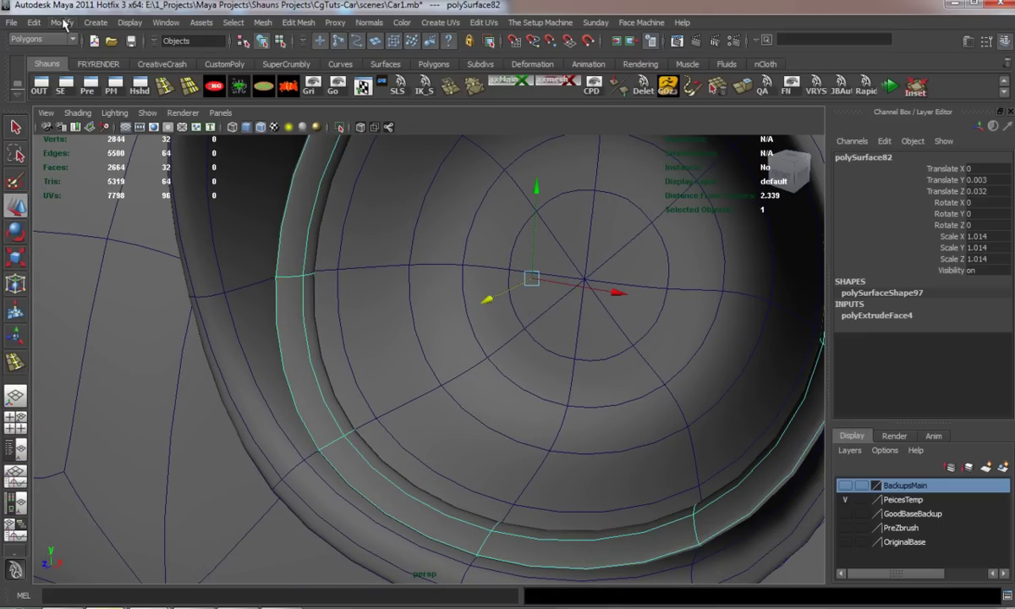
{"action": "left_click", "coordinate": [68, 26]}
{"action": "mouse_move", "coordinate": [101, 245]}
{"action": "left_click", "coordinate": [254, 292]}
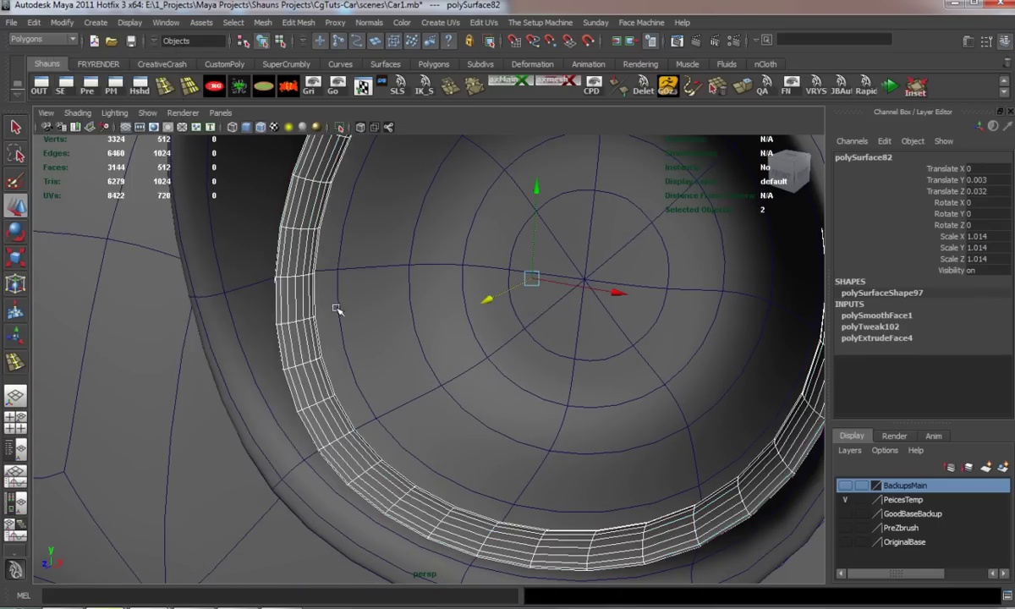
{"action": "left_click", "coordinate": [919, 315]}
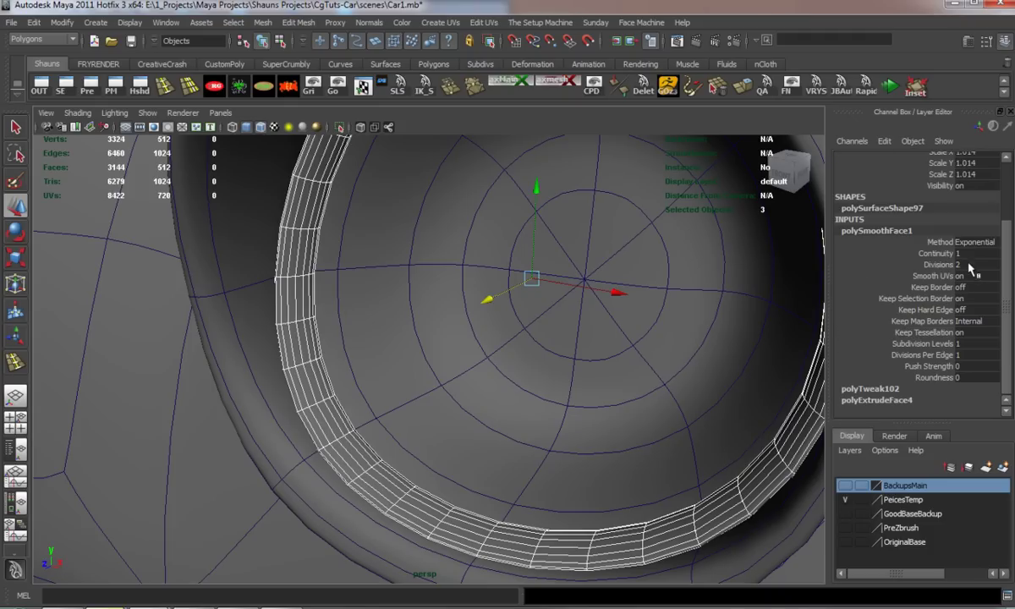
{"action": "left_click_drag", "start_coordinate": [381, 300], "coordinate": [364, 303], "text": "alt"}
- Select two edge loops around the inner ring and move them slightly along Z
{"action": "key", "text": "3"}
{"action": "right_click_drag", "start_coordinate": [294, 259], "coordinate": [293, 242]}
{"action": "key", "text": "F10"}
{"action": "double_click", "coordinate": [300, 290]}
{"action": "double_click", "coordinate": [307, 308], "text": "shift"}
{"action": "left_click_drag", "start_coordinate": [474, 321], "coordinate": [482, 319]}
- Select the edge loop along the inner ring's inside rim and scale it slightly inward
{"action": "double_click", "coordinate": [282, 240]}
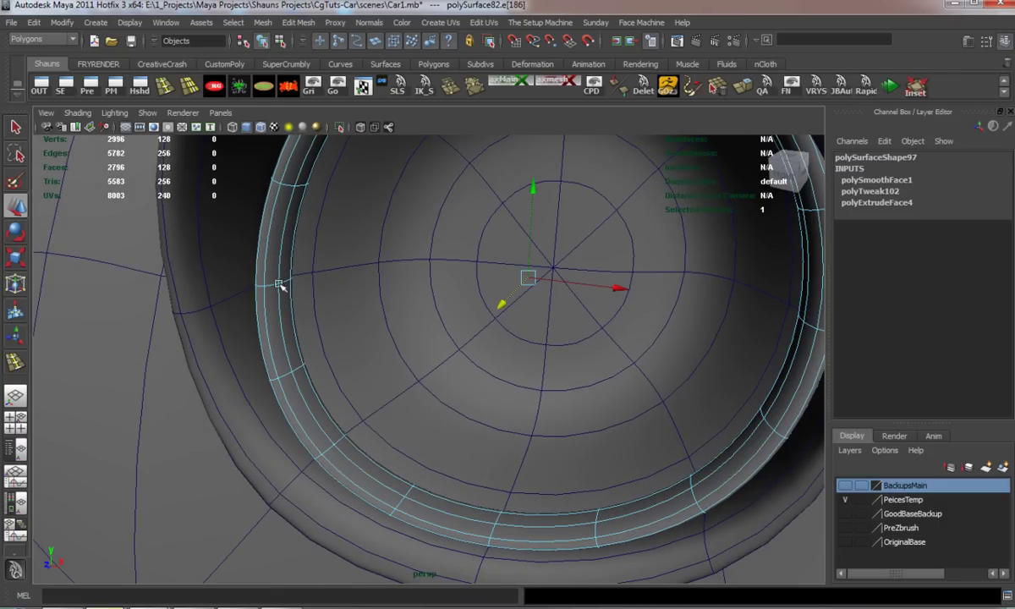
{"action": "left_click_drag", "start_coordinate": [275, 332], "coordinate": [492, 386], "text": "alt"}
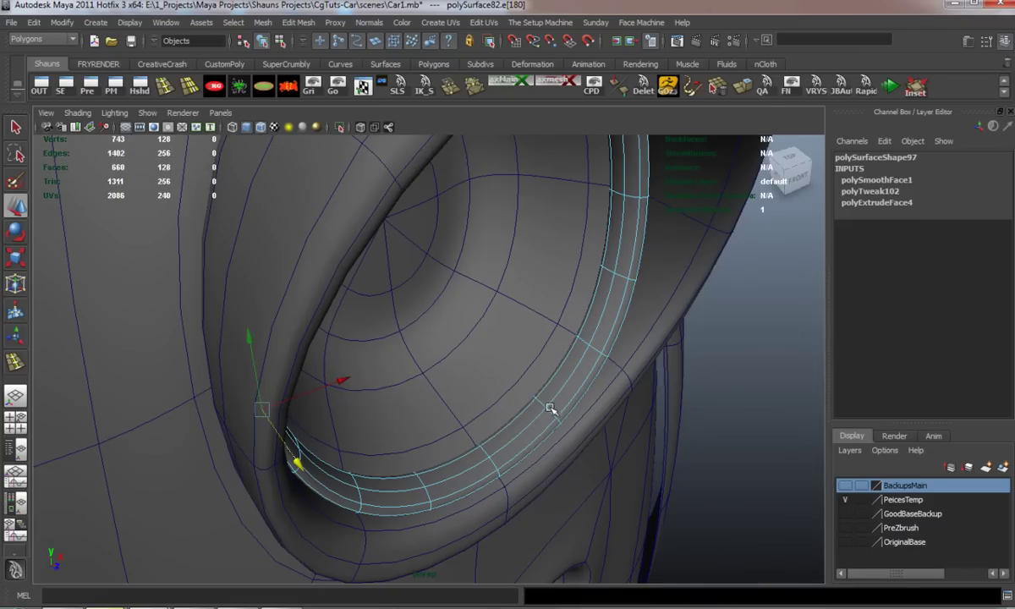
{"action": "double_click", "coordinate": [569, 406]}
{"action": "left_click_drag", "start_coordinate": [570, 406], "coordinate": [478, 378], "text": "alt"}
{"action": "key", "text": "r"}
{"action": "left_click_drag", "start_coordinate": [511, 275], "coordinate": [494, 281]}
- Insert a supporting edge loop close to the inside rim of the inner ring, with the ring shown in smooth preview
{"action": "key", "text": "1"}
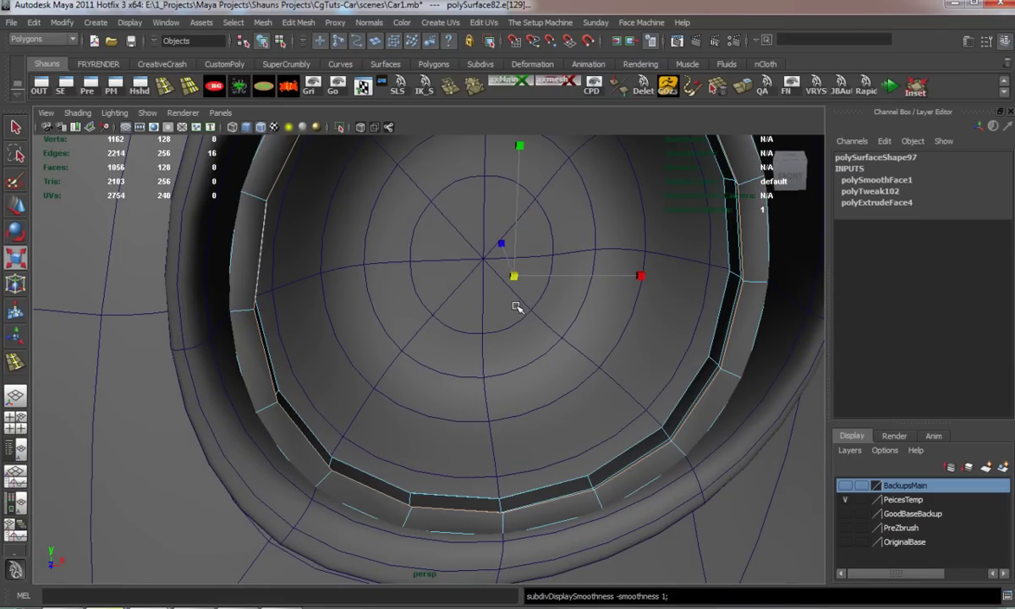
{"action": "left_click", "coordinate": [169, 92]}
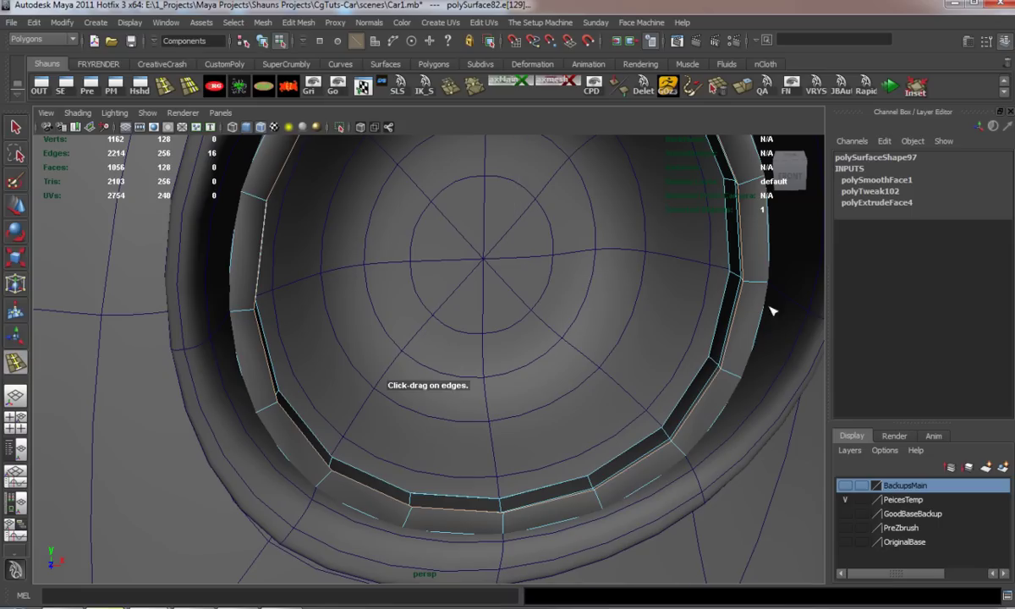
{"action": "left_click", "coordinate": [751, 282]}
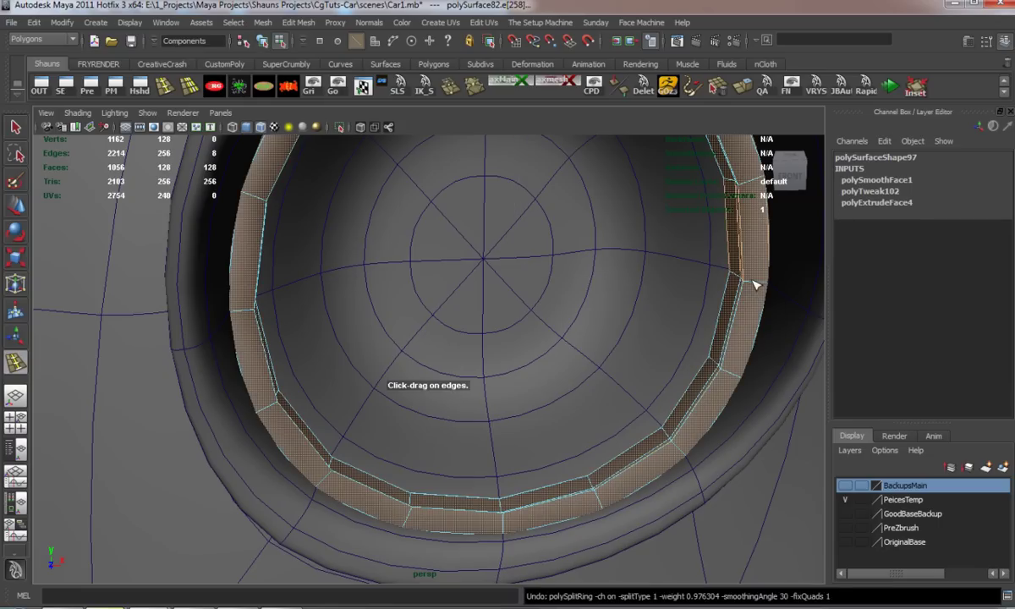
{"action": "key", "text": "w"}
{"action": "key", "text": "3"}
{"action": "right_click_drag", "start_coordinate": [749, 305], "coordinate": [777, 287]}
{"action": "scroll", "coordinate": [738, 363], "scroll_direction": "down", "scroll_amount": 5}
{"action": "left_click", "coordinate": [733, 386]}
- Create a polygon sphere with a radius of about 0.903 in the front view, centred on the headlight opening
{"action": "scroll", "coordinate": [626, 379], "scroll_direction": "up", "scroll_amount": 2}
{"action": "left_click_drag", "start_coordinate": [623, 380], "coordinate": [444, 401], "text": "alt"}
{"action": "right_click_drag", "start_coordinate": [445, 401], "coordinate": [462, 401], "text": "alt"}
{"action": "left_click_drag", "start_coordinate": [462, 401], "coordinate": [489, 407], "text": "alt"}
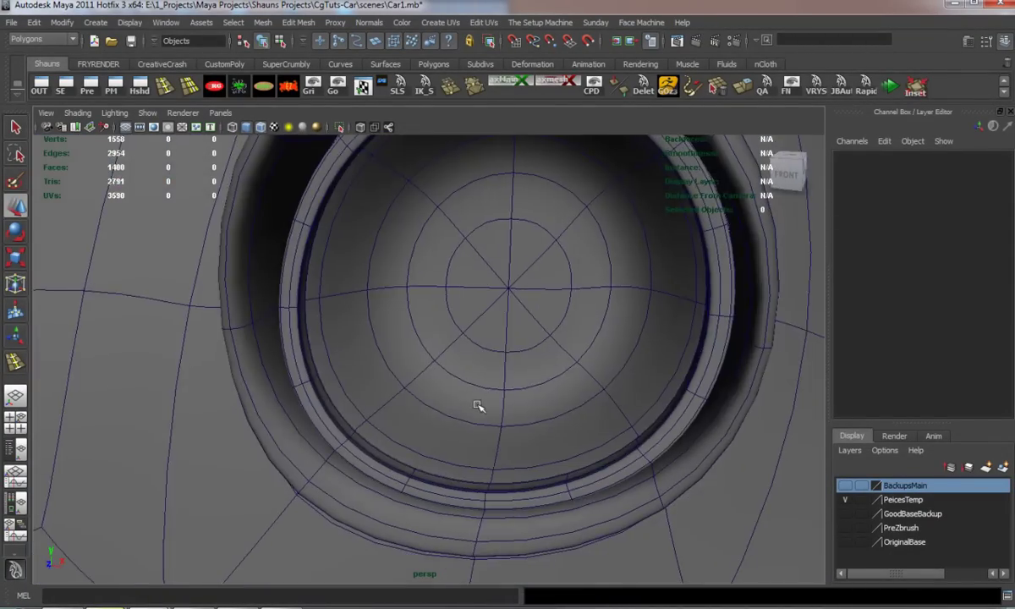
{"action": "scroll", "coordinate": [489, 408], "scroll_direction": "down", "scroll_amount": 3}
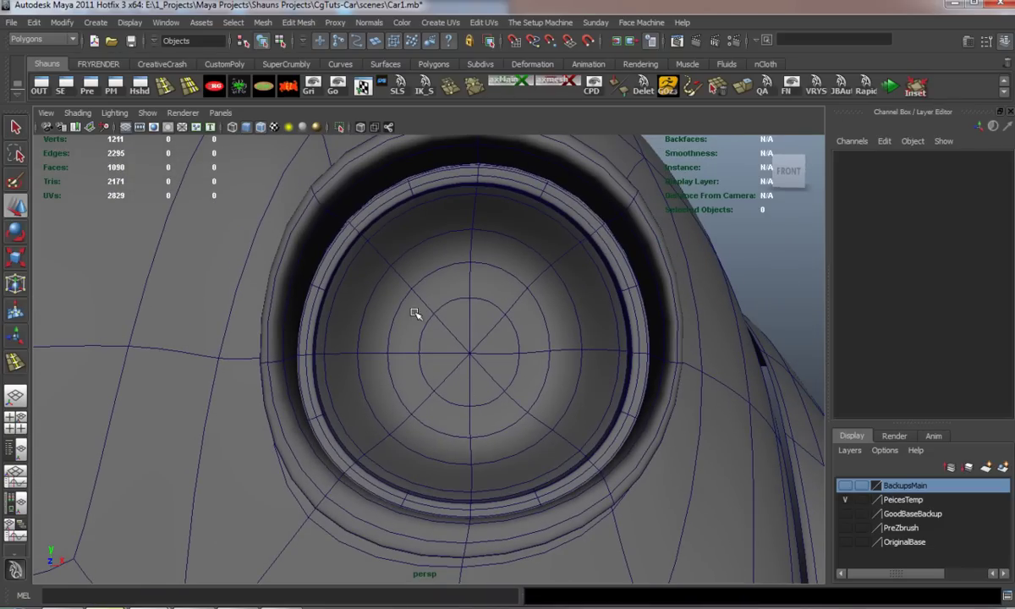
{"action": "left_click", "coordinate": [432, 65]}
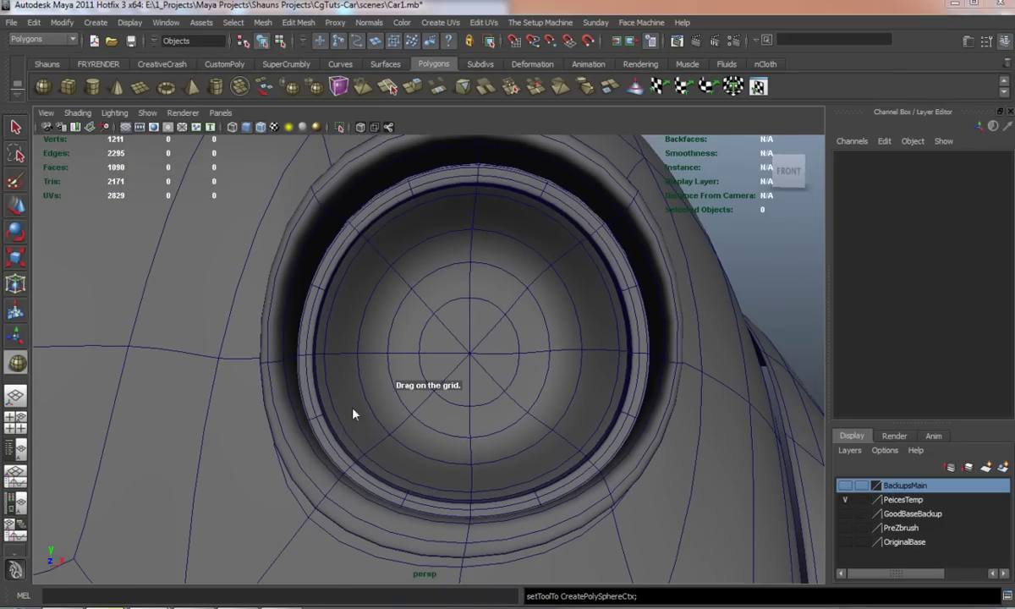
{"action": "key", "text": "space"}
{"action": "key", "text": "space"}
{"action": "middle_click_drag", "start_coordinate": [433, 398], "coordinate": [309, 520], "text": "alt"}
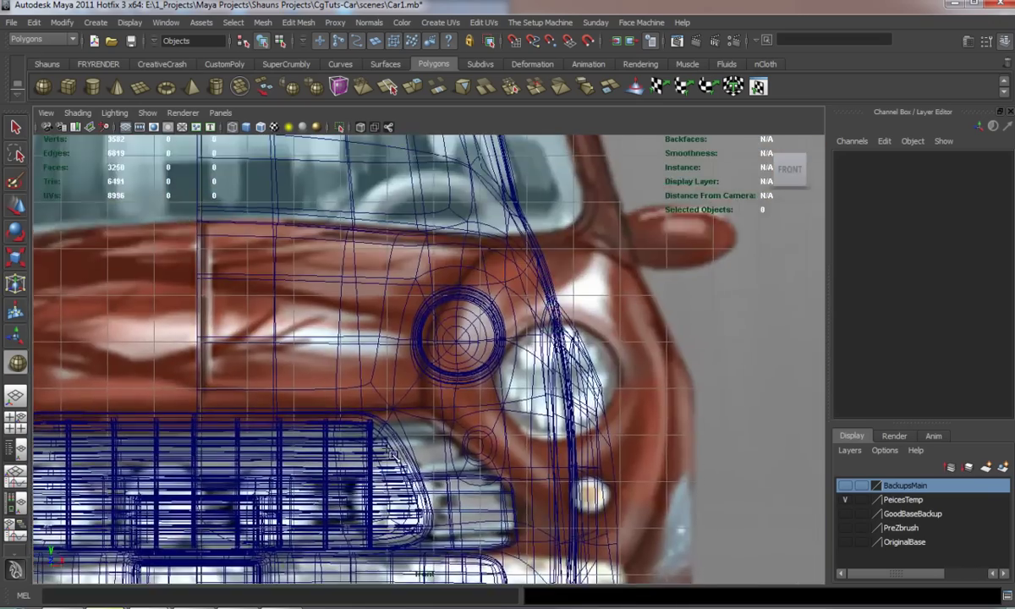
{"action": "scroll", "coordinate": [455, 380], "scroll_direction": "up", "scroll_amount": 5}
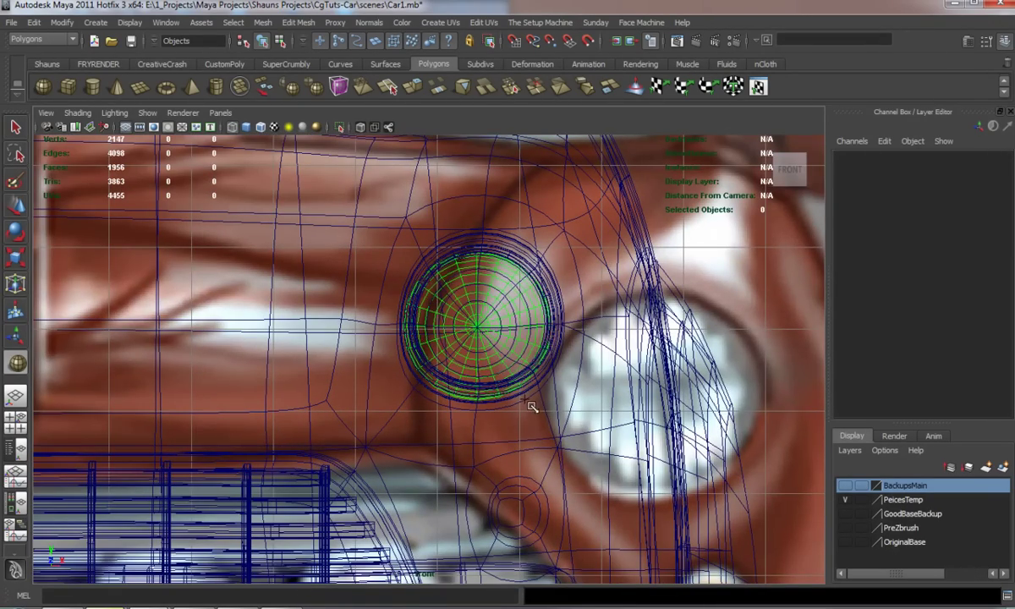
{"action": "key", "text": "w"}
- Move the sphere into the headlight housing, to about 11.221 in Translate Z and -4.89 in Translate Y
{"action": "key", "text": "space"}
{"action": "key", "text": "space"}
{"action": "left_click_drag", "start_coordinate": [604, 281], "coordinate": [490, 314], "text": "alt"}
{"action": "scroll", "coordinate": [490, 315], "scroll_direction": "down", "scroll_amount": 4}
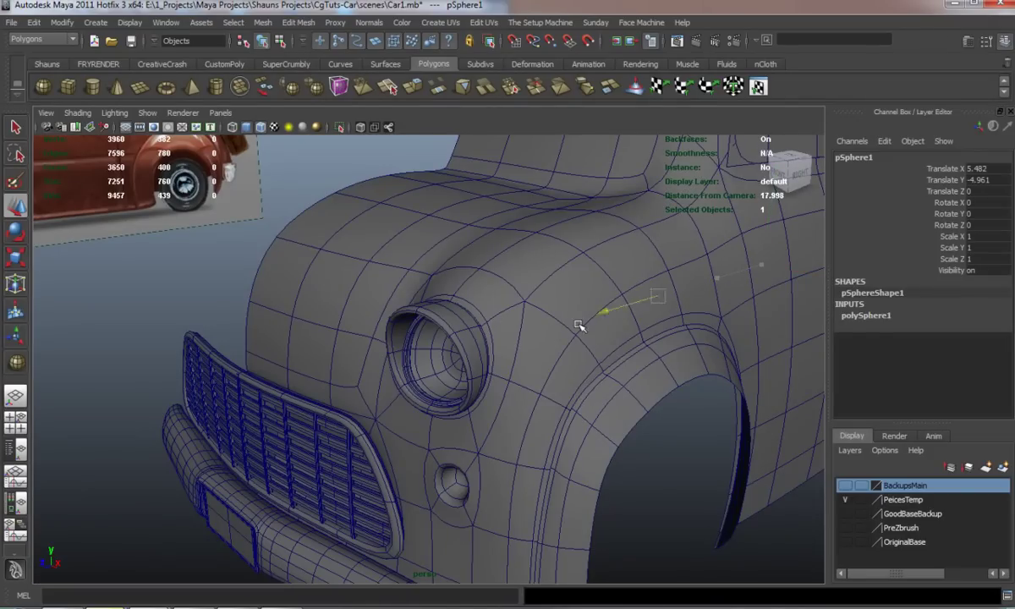
{"action": "left_click_drag", "start_coordinate": [423, 362], "coordinate": [455, 372]}
{"action": "scroll", "coordinate": [451, 380], "scroll_direction": "up", "scroll_amount": 4}
{"action": "left_click_drag", "start_coordinate": [450, 268], "coordinate": [449, 259]}
- Tilt the sphere to about -2.859 in Rotate X and centre it in the ring at Translate X of about 5.511
{"action": "key", "text": "e"}
{"action": "left_click_drag", "start_coordinate": [451, 324], "coordinate": [448, 300]}
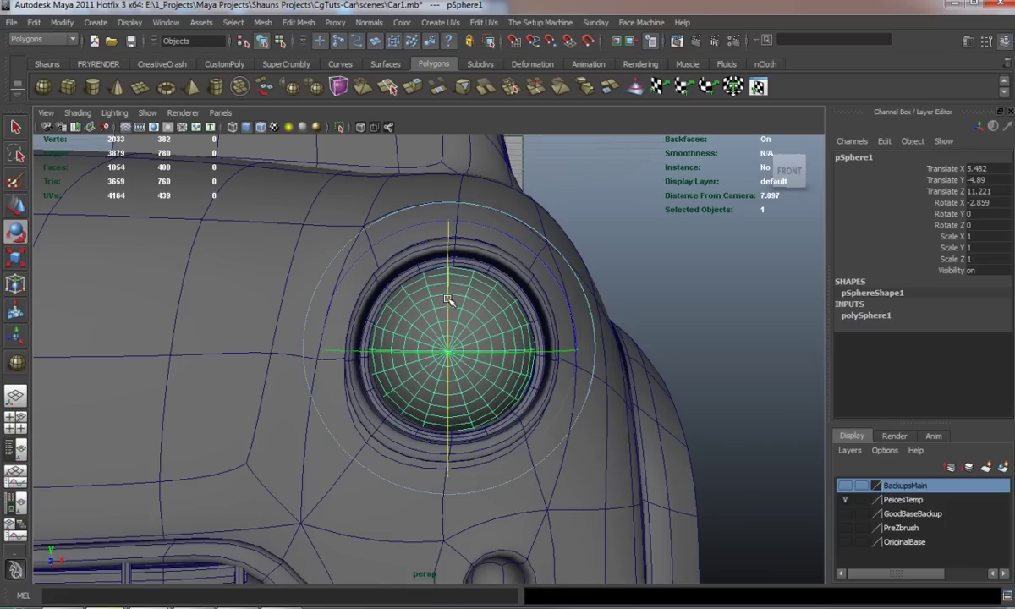
{"action": "key", "text": "w"}
{"action": "left_click_drag", "start_coordinate": [531, 351], "coordinate": [539, 351]}
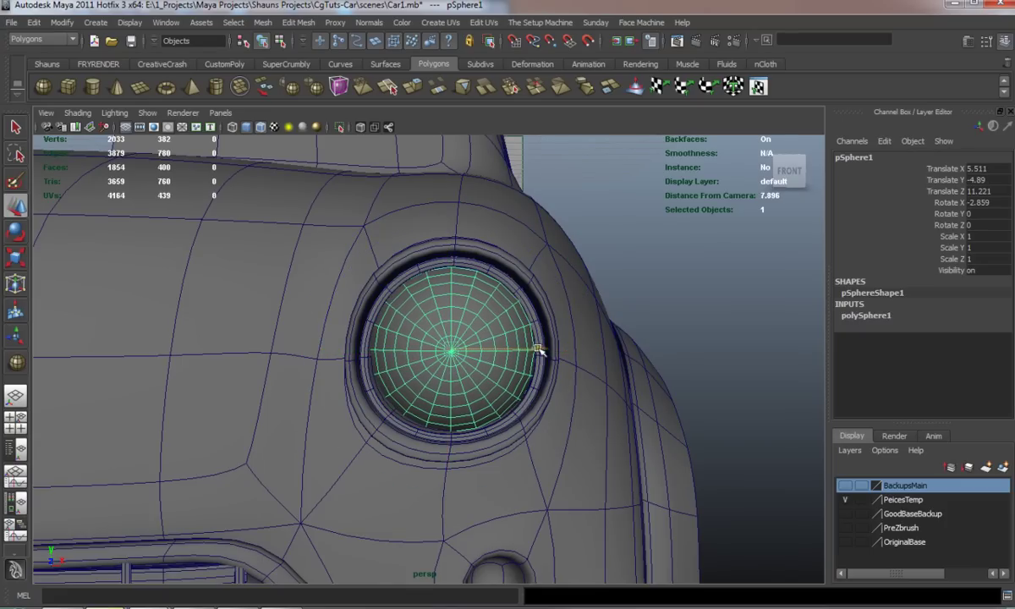
- Set the sphere's Subdivisions Axis and Subdivisions Height to 8 and display it in smooth preview
{"action": "left_click", "coordinate": [884, 317]}
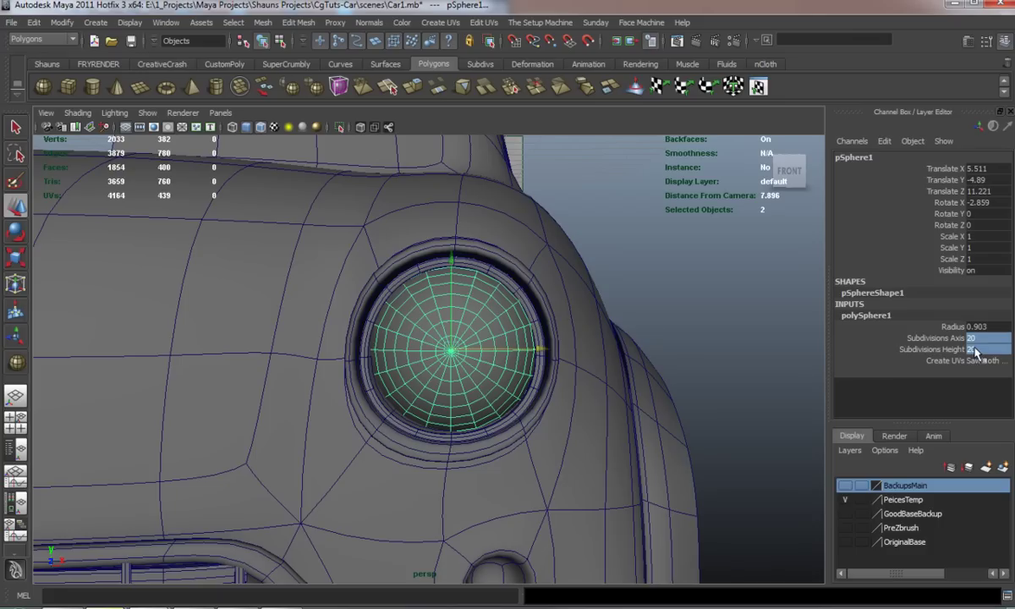
{"action": "type", "text": "8"}
{"action": "key", "text": "Return"}
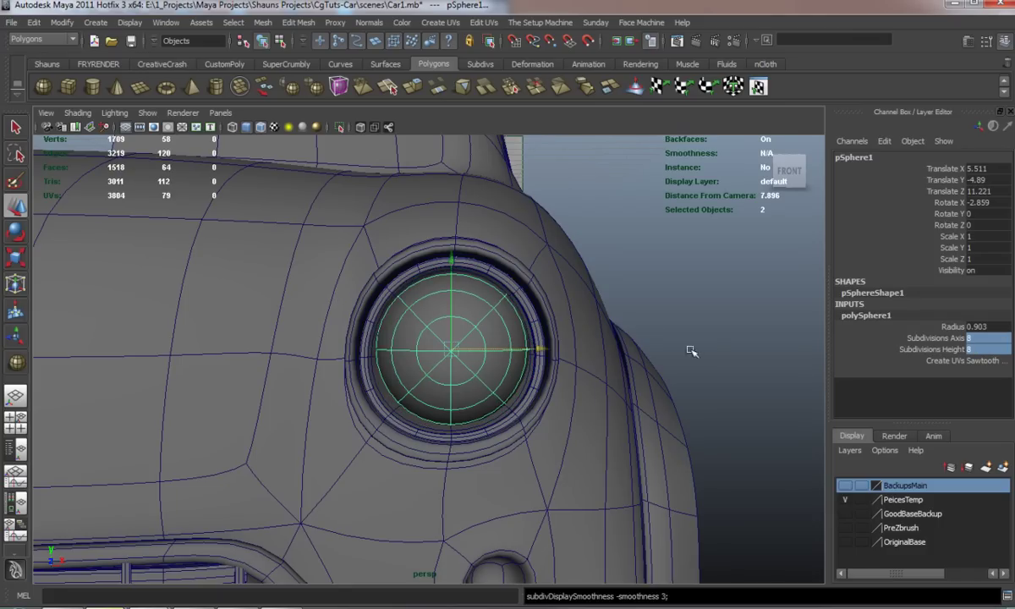
{"action": "left_click", "coordinate": [651, 356]}
- Flatten the headlight sphere along Z to a Scale Z of about 0.613
{"action": "left_click_drag", "start_coordinate": [650, 357], "coordinate": [430, 378], "text": "alt"}
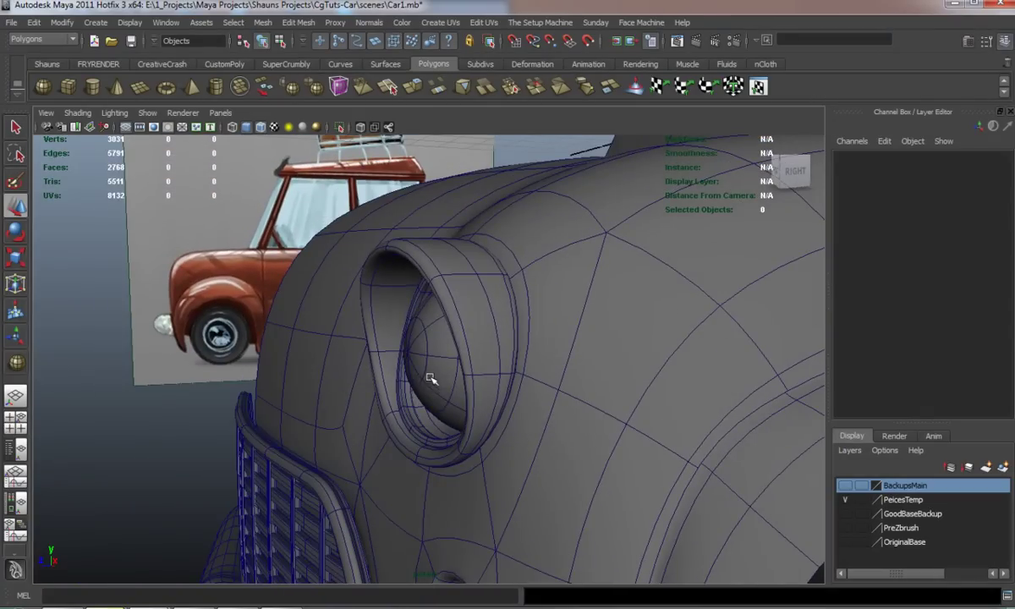
{"action": "left_click", "coordinate": [430, 379]}
{"action": "key", "text": "f"}
{"action": "key", "text": "r"}
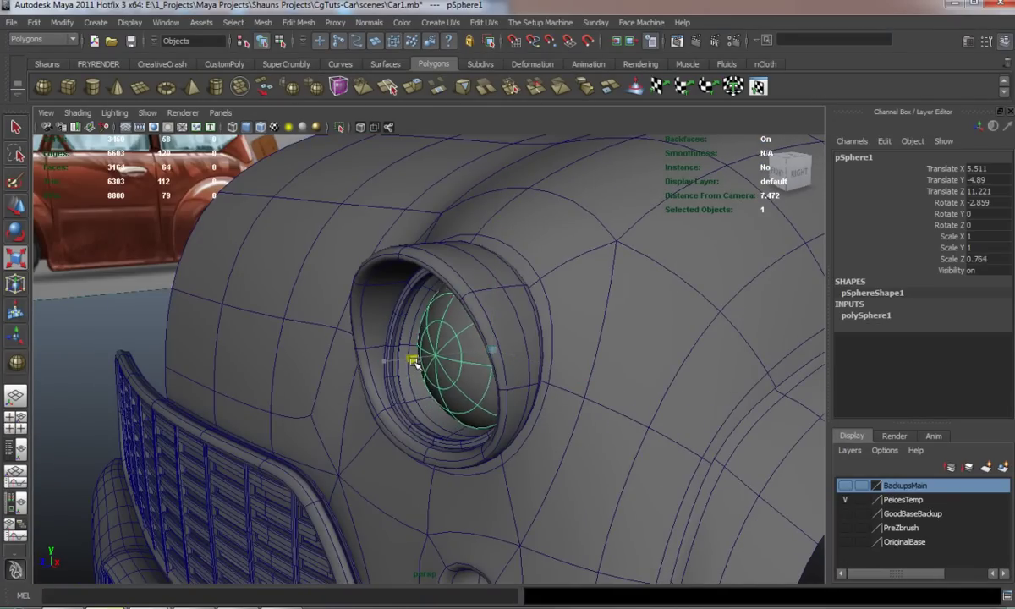
{"action": "left_click_drag", "start_coordinate": [429, 360], "coordinate": [559, 389], "text": "alt"}
- Move the flattened sphere forward in the headlight housing to a Translate Z of about 11.504
{"action": "key", "text": "w"}
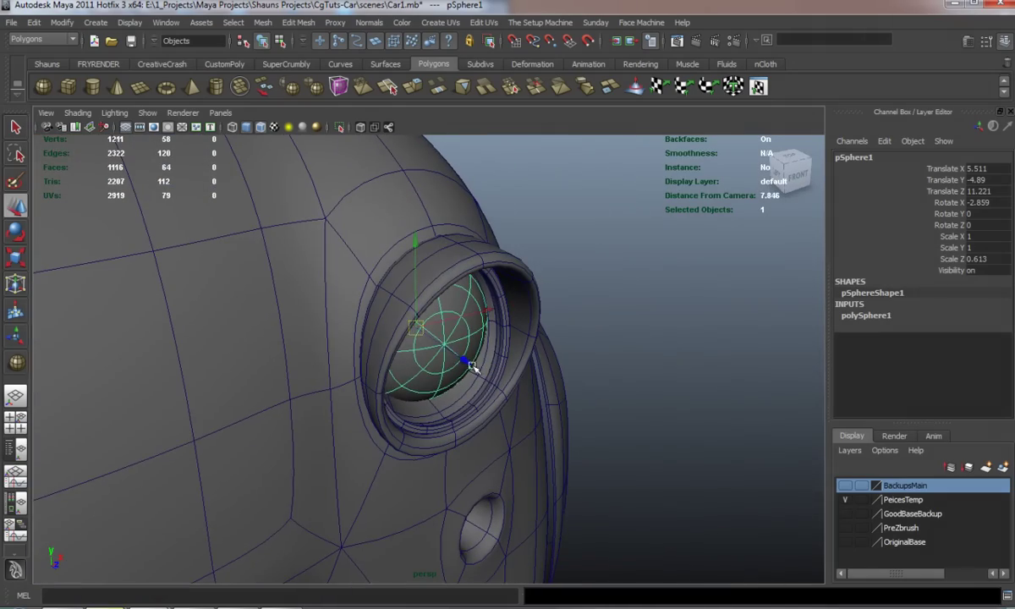
{"action": "left_click", "coordinate": [602, 372]}
{"action": "left_click_drag", "start_coordinate": [603, 372], "coordinate": [365, 379], "text": "alt"}
{"action": "scroll", "coordinate": [457, 359], "scroll_direction": "up", "scroll_amount": 5}
{"action": "scroll", "coordinate": [415, 390], "scroll_direction": "down", "scroll_amount": 3}
{"action": "scroll", "coordinate": [421, 404], "scroll_direction": "down", "scroll_amount": 1}
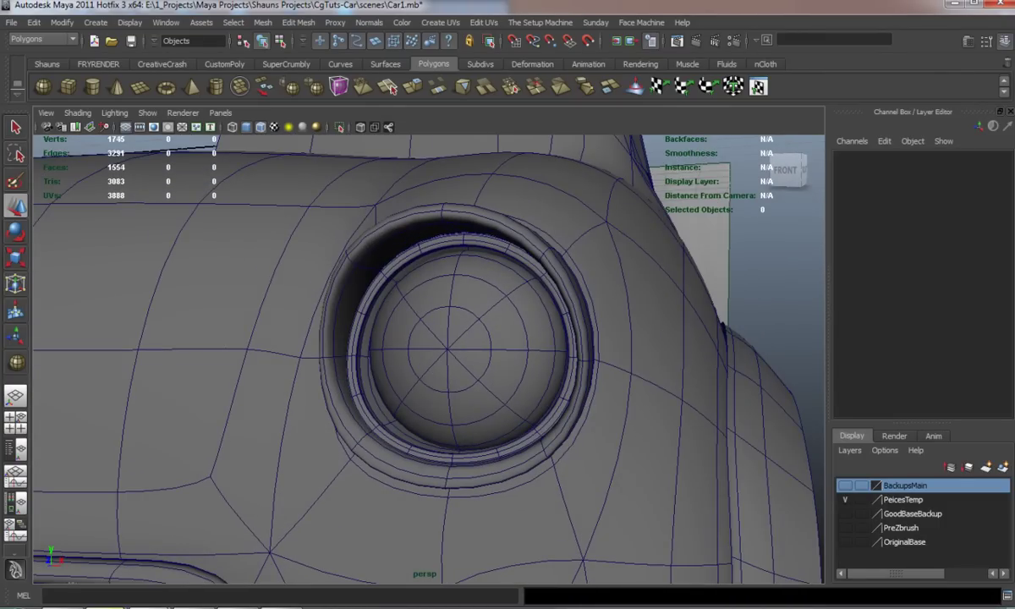
- Flatten the headlight lens further to a Scale Z of about 0.499
{"action": "left_click_drag", "start_coordinate": [360, 389], "coordinate": [466, 403], "text": "alt"}
{"action": "left_click", "coordinate": [479, 366]}
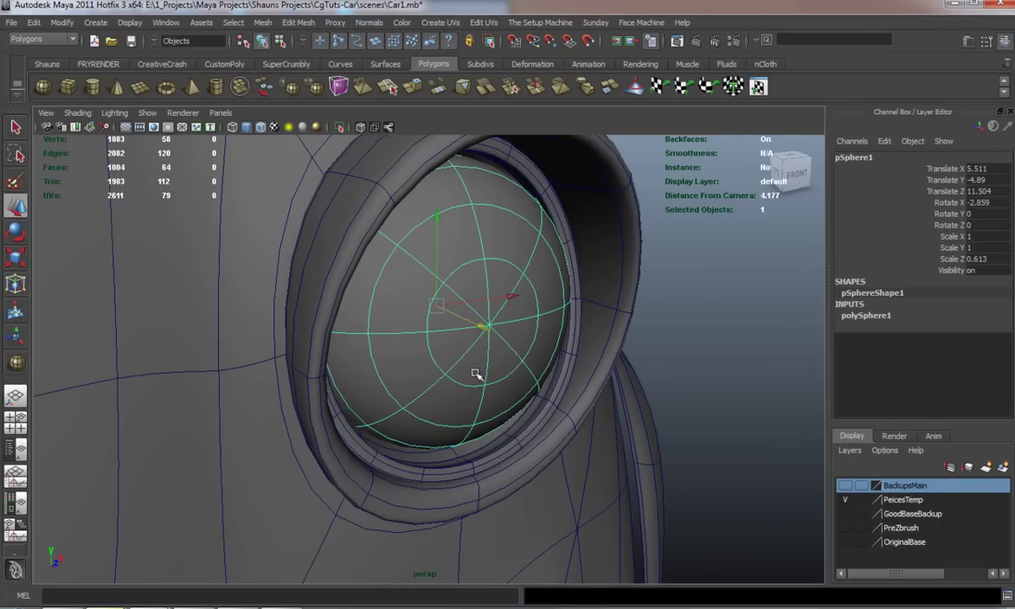
{"action": "key", "text": "r"}
{"action": "left_click_drag", "start_coordinate": [491, 330], "coordinate": [336, 428], "text": "alt"}
{"action": "left_click", "coordinate": [208, 399]}
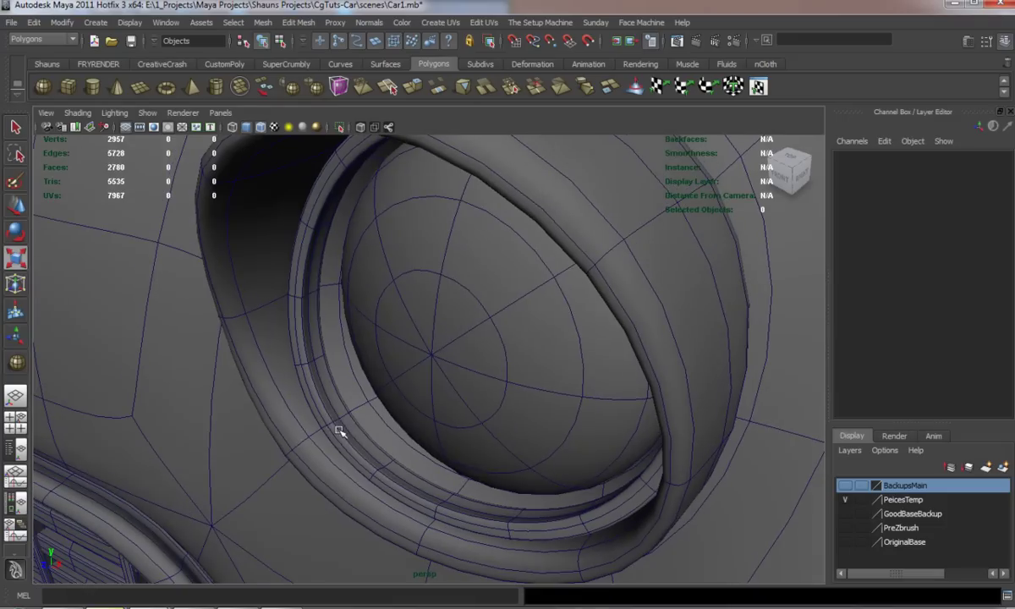
- Push the lens forward against the inner ring, to a Translate Z of about 11.74
{"action": "left_click", "coordinate": [429, 385]}
{"action": "key", "text": "w"}
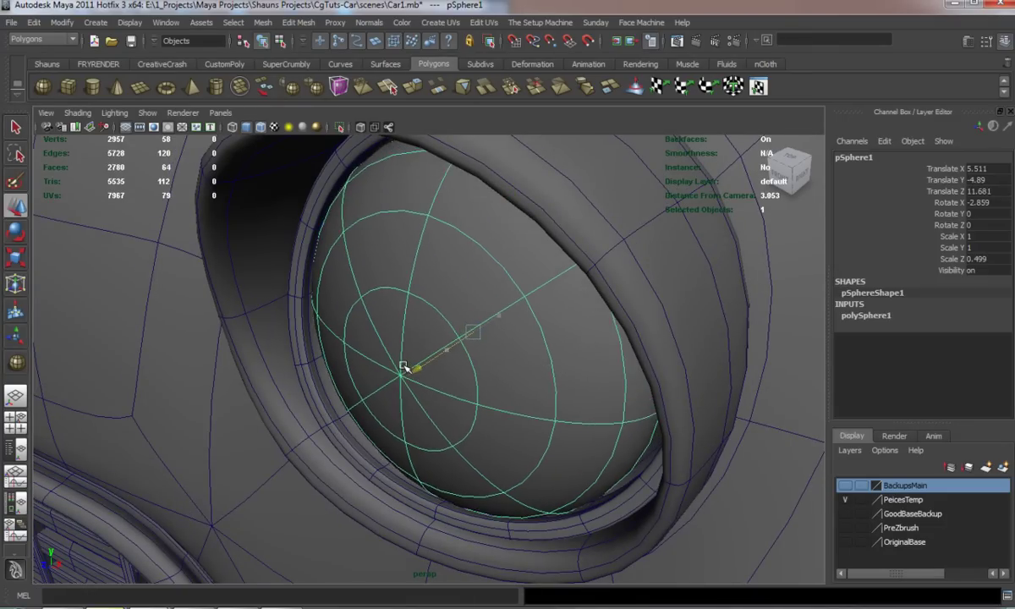
{"action": "left_click_drag", "start_coordinate": [385, 374], "coordinate": [471, 346], "text": "alt"}
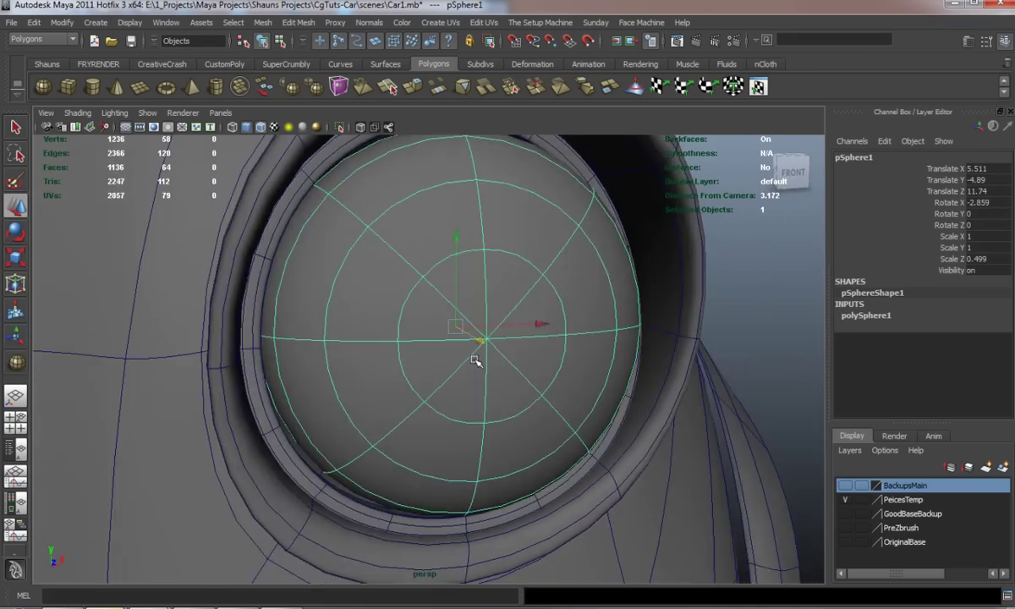
{"action": "scroll", "coordinate": [472, 348], "scroll_direction": "down", "scroll_amount": 6}
{"action": "left_click", "coordinate": [668, 431]}
- Examine the fit of the lens, inner ring and hooded trim ring from several angles
{"action": "left_click_drag", "start_coordinate": [668, 431], "coordinate": [430, 386], "text": "alt"}
{"action": "scroll", "coordinate": [494, 357], "scroll_direction": "down", "scroll_amount": 4}
{"action": "left_click_drag", "start_coordinate": [494, 356], "coordinate": [388, 375], "text": "alt"}
{"action": "scroll", "coordinate": [351, 367], "scroll_direction": "up", "scroll_amount": 5}
{"action": "scroll", "coordinate": [392, 358], "scroll_direction": "up", "scroll_amount": 4}
{"action": "left_click", "coordinate": [362, 369]}
{"action": "left_click", "coordinate": [362, 280]}
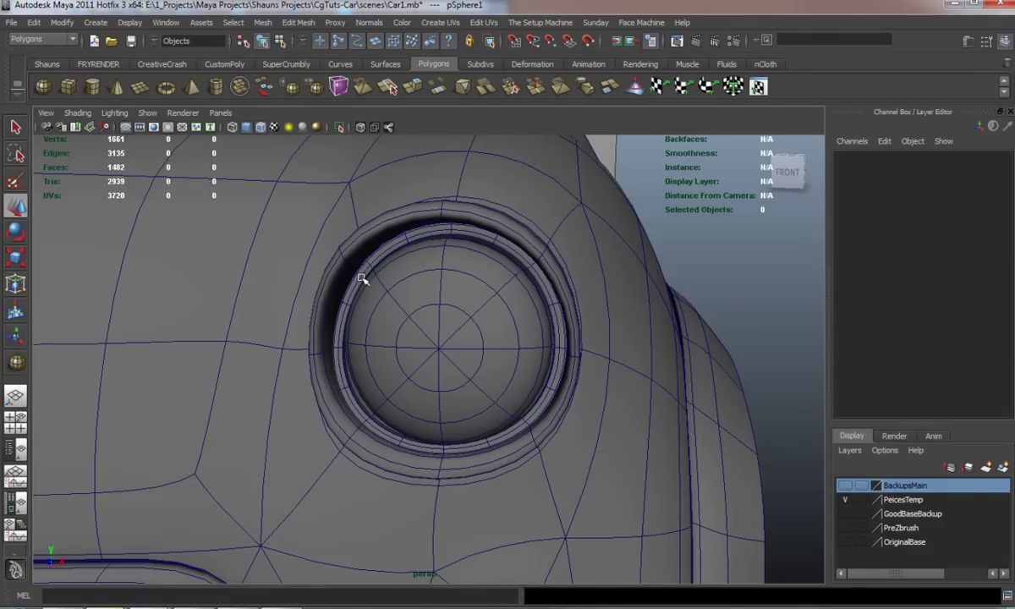
- Try adding three supporting edge loops around the opening and inner wall of the hooded trim ring, and preview it smoothed
{"action": "left_click", "coordinate": [403, 256]}
{"action": "left_click", "coordinate": [403, 240], "text": "shift"}
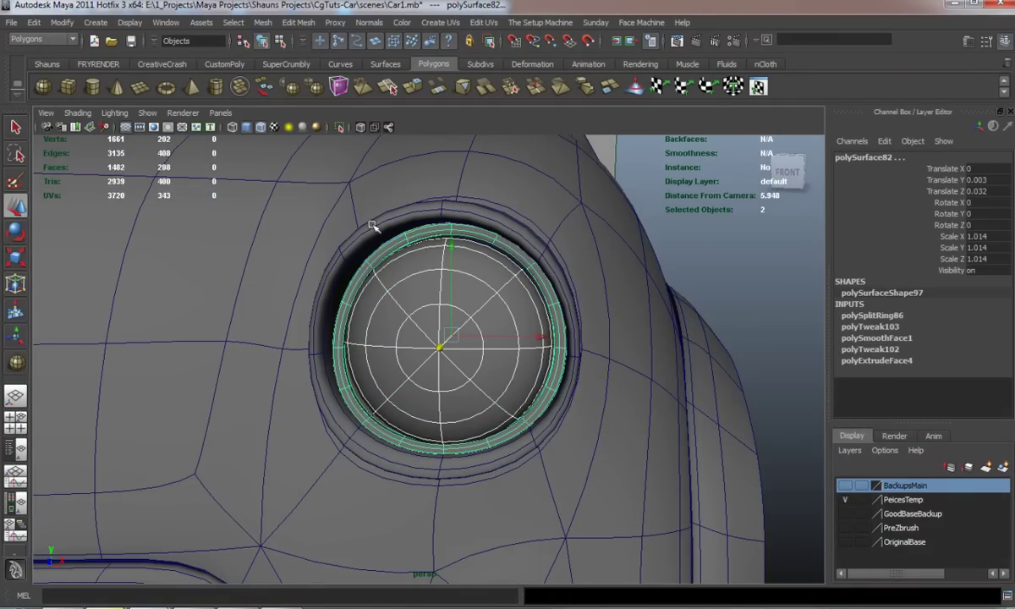
{"action": "left_click", "coordinate": [373, 225], "text": "shift"}
{"action": "left_click_drag", "start_coordinate": [372, 225], "coordinate": [262, 267], "text": "alt"}
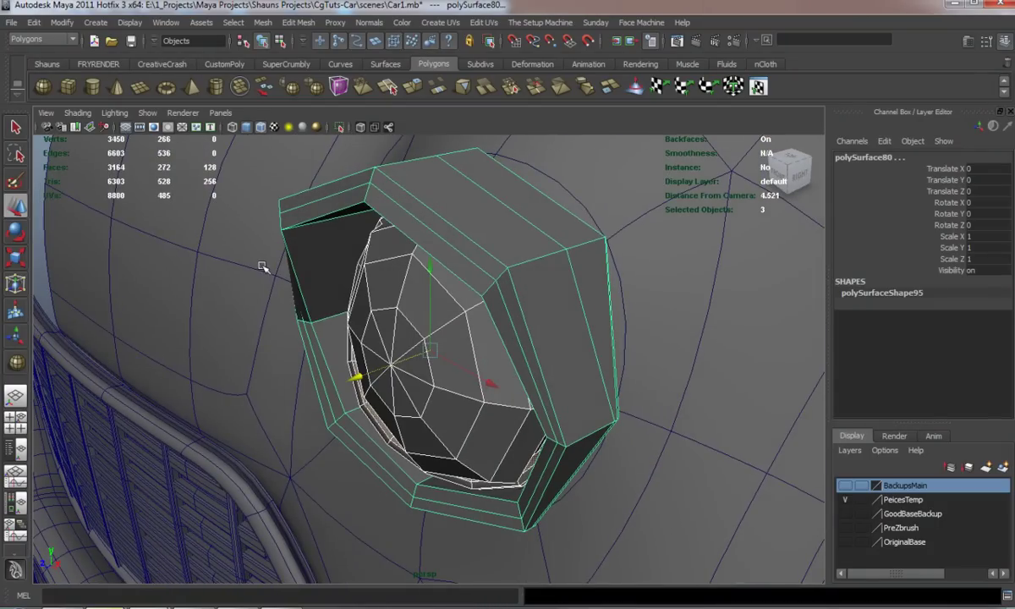
{"action": "left_click", "coordinate": [49, 64]}
{"action": "left_click", "coordinate": [165, 88]}
{"action": "scroll", "coordinate": [447, 236], "scroll_direction": "up", "scroll_amount": 3}
{"action": "left_click_drag", "start_coordinate": [516, 267], "coordinate": [649, 259]}
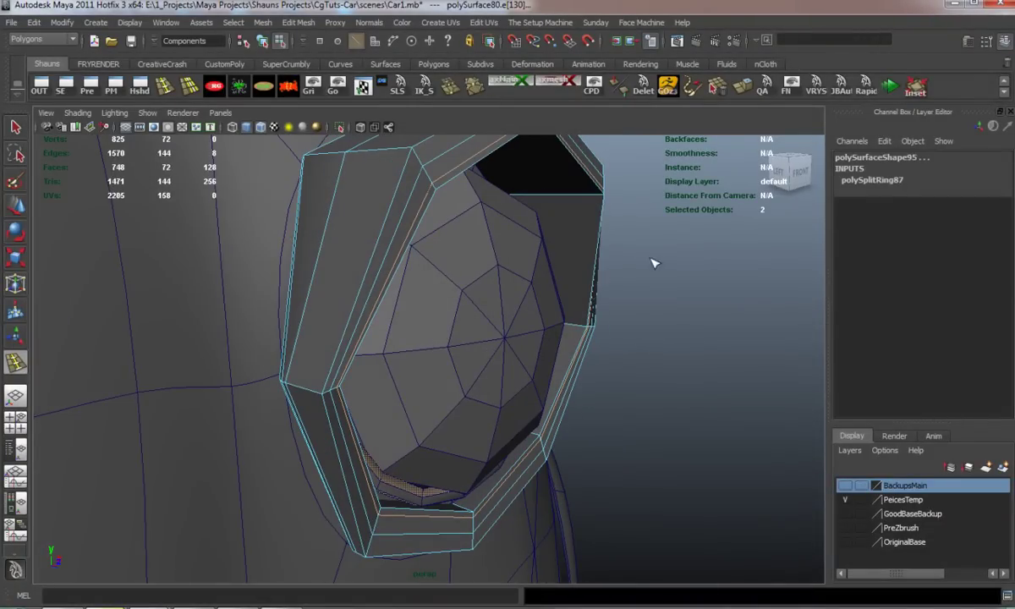
{"action": "left_click_drag", "start_coordinate": [594, 198], "coordinate": [594, 198]}
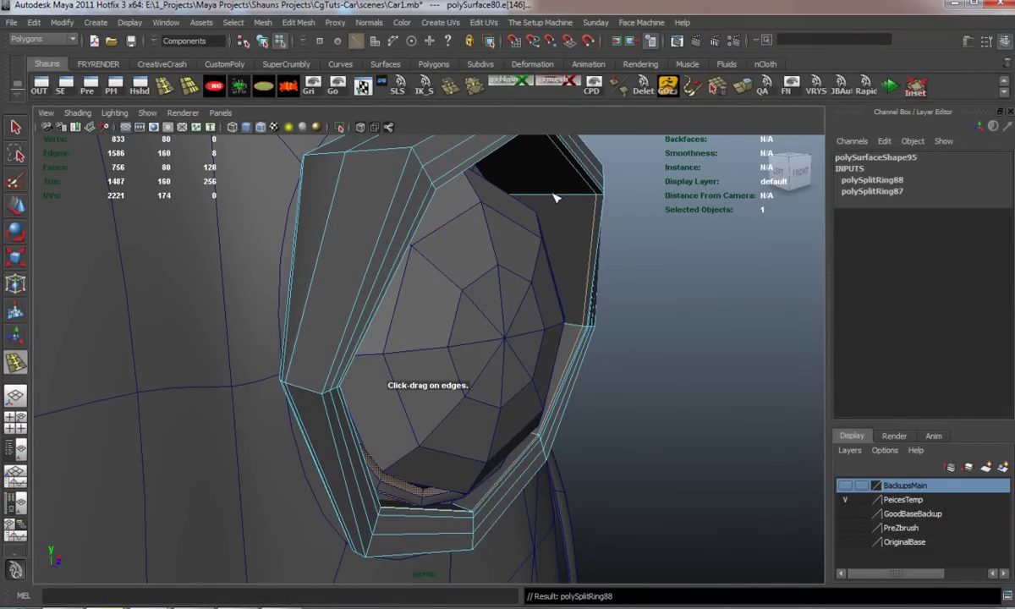
{"action": "left_click_drag", "start_coordinate": [531, 198], "coordinate": [533, 204]}
{"action": "key", "text": "3"}
- Undo the edge loops added to the hooded trim ring and return it to the unsmoothed display
{"action": "right_click_drag", "start_coordinate": [555, 209], "coordinate": [613, 193]}
{"action": "left_click", "coordinate": [608, 267]}
{"action": "left_click_drag", "start_coordinate": [608, 267], "coordinate": [362, 278], "text": "alt"}
{"action": "key", "text": "ctrl+z"}
{"action": "key", "text": "ctrl+z"}
{"action": "key", "text": "ctrl+z"}
{"action": "key", "text": "ctrl+z"}
{"action": "key", "text": "ctrl+z"}
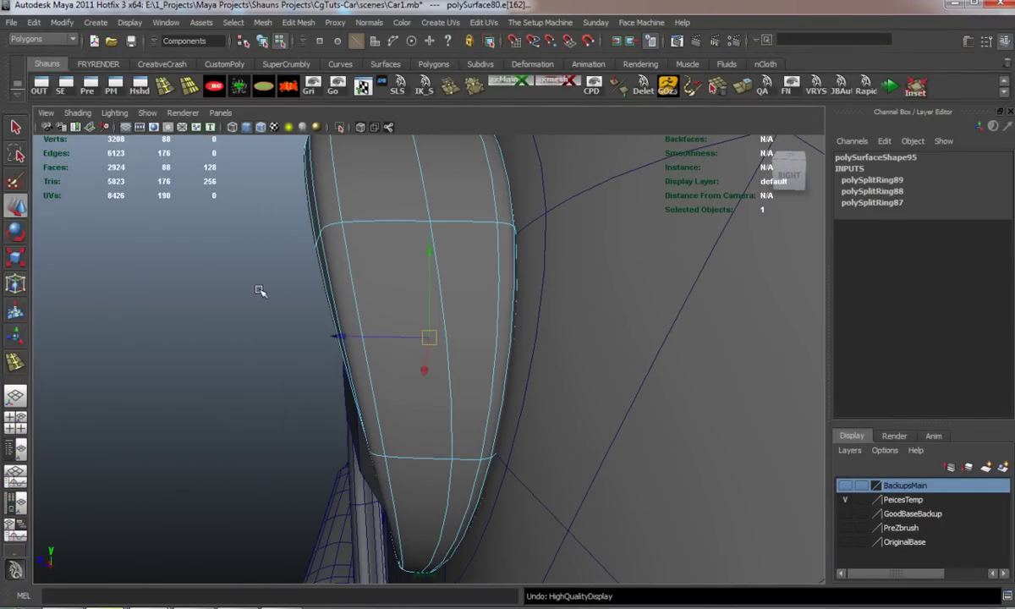
{"action": "key", "text": "ctrl+z"}
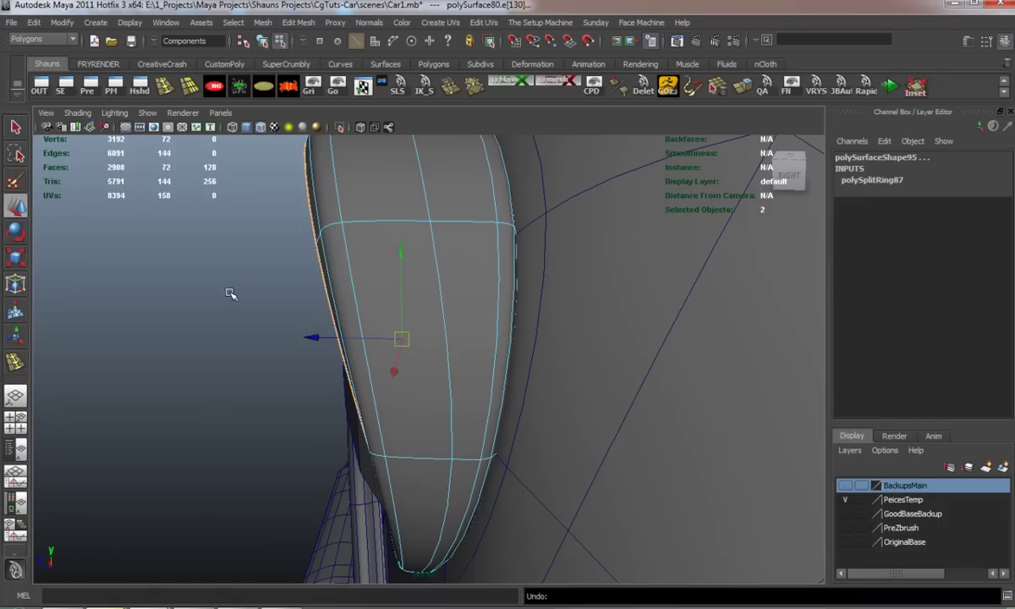
{"action": "key", "text": "f"}
{"action": "key", "text": "ctrl+z"}
{"action": "key", "text": "ctrl+z"}
{"action": "key", "text": "1"}
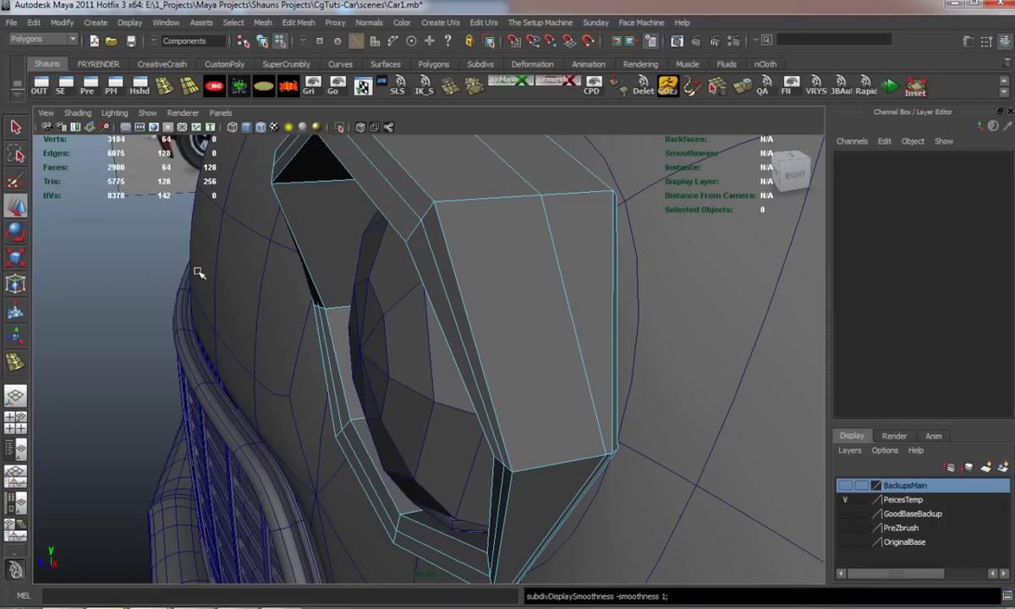
- Insert one edge loop around the inner wall of the hooded trim ring's opening and show the ring in smooth preview
{"action": "left_click", "coordinate": [167, 88]}
{"action": "left_click_drag", "start_coordinate": [306, 185], "coordinate": [287, 213]}
{"action": "key", "text": "3"}
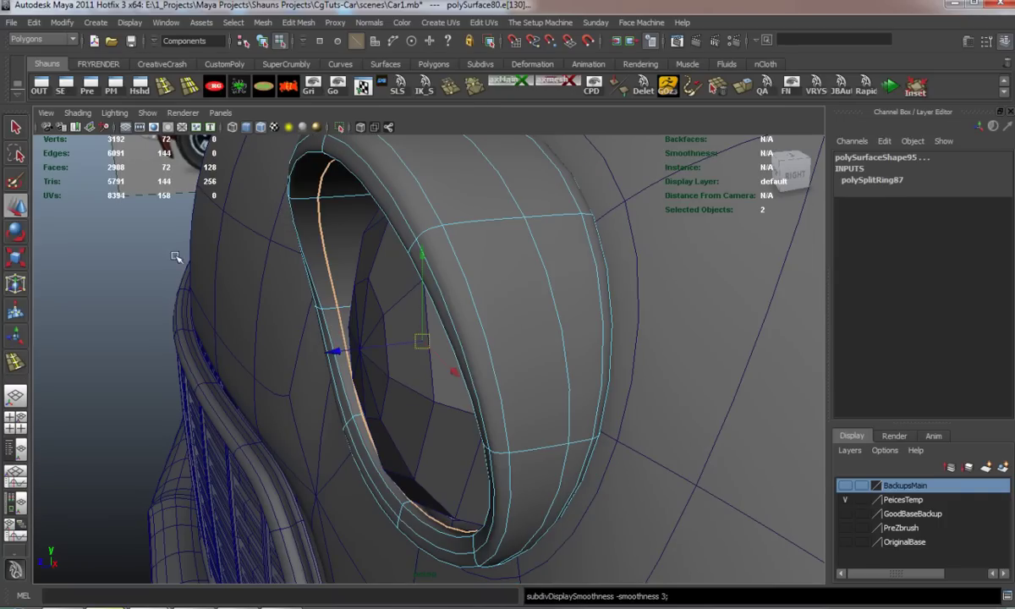
{"action": "left_click", "coordinate": [101, 288]}
- Return to object mode and show the headlight lens and inner ring in smooth preview
{"action": "right_click_drag", "start_coordinate": [431, 222], "coordinate": [399, 294]}
{"action": "left_click_drag", "start_coordinate": [398, 294], "coordinate": [512, 290], "text": "alt"}
{"action": "left_click", "coordinate": [470, 342]}
{"action": "left_click", "coordinate": [691, 318]}
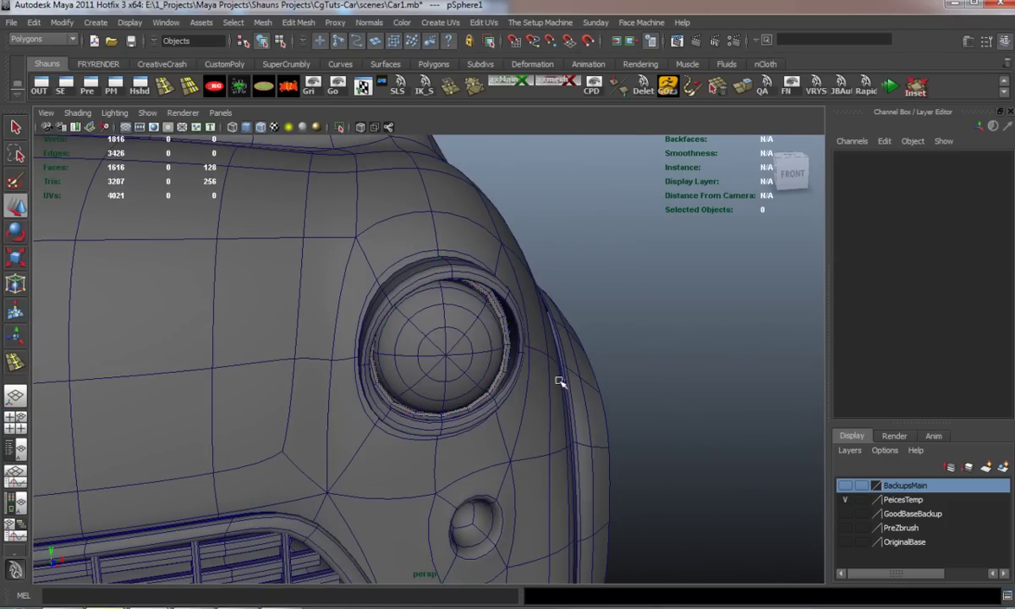
{"action": "scroll", "coordinate": [558, 372], "scroll_direction": "up", "scroll_amount": 4}
{"action": "left_click", "coordinate": [542, 241]}
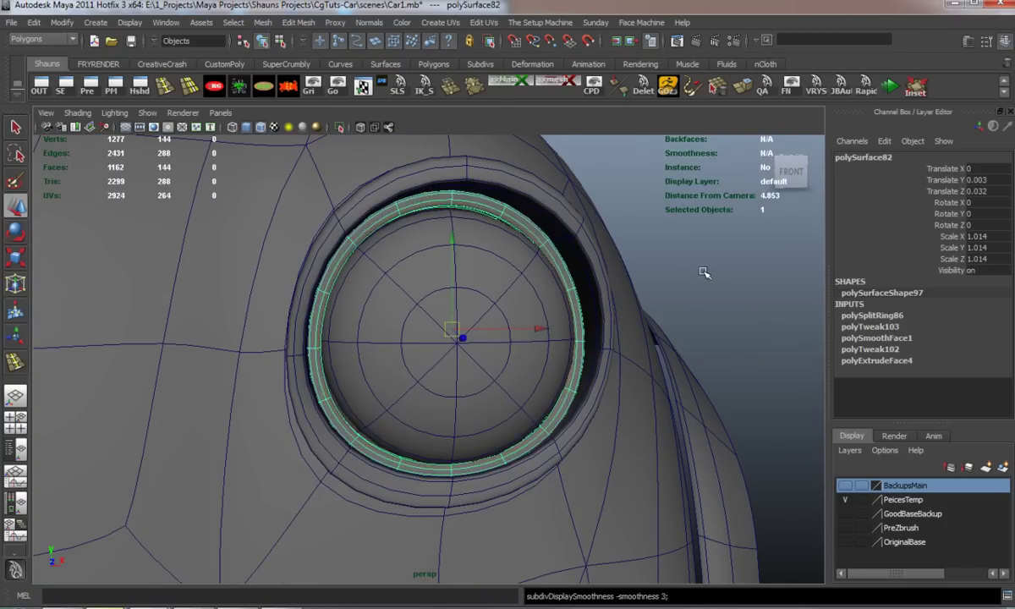
{"action": "left_click", "coordinate": [692, 272]}
- Group the inner ring, lens and hooded trim ring, and center the group's pivot on the headlight
{"action": "left_click", "coordinate": [542, 236]}
{"action": "left_click", "coordinate": [529, 282], "text": "shift"}
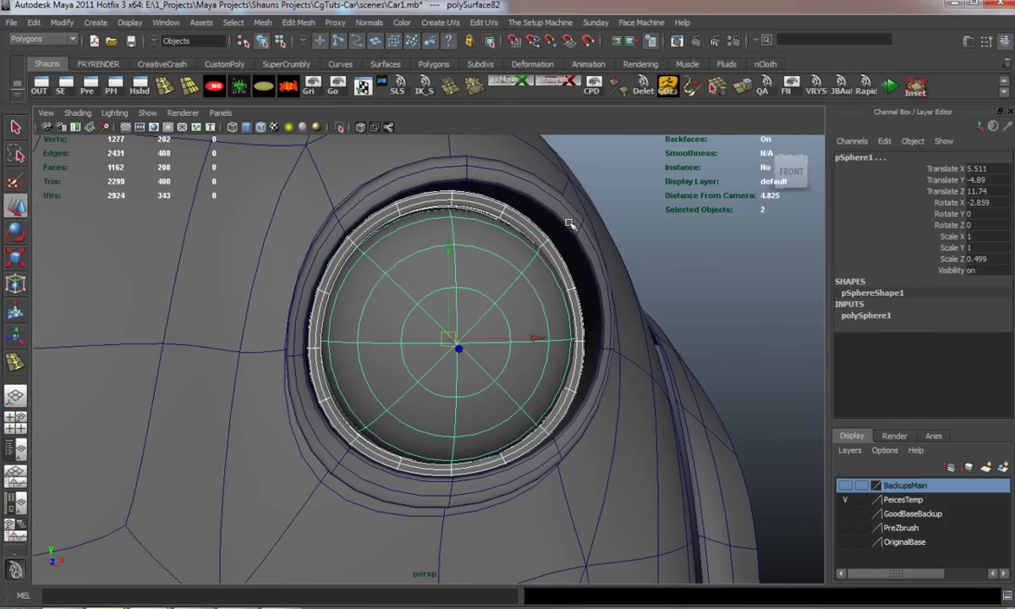
{"action": "left_click", "coordinate": [568, 243], "text": "shift"}
{"action": "key", "text": "ctrl+g"}
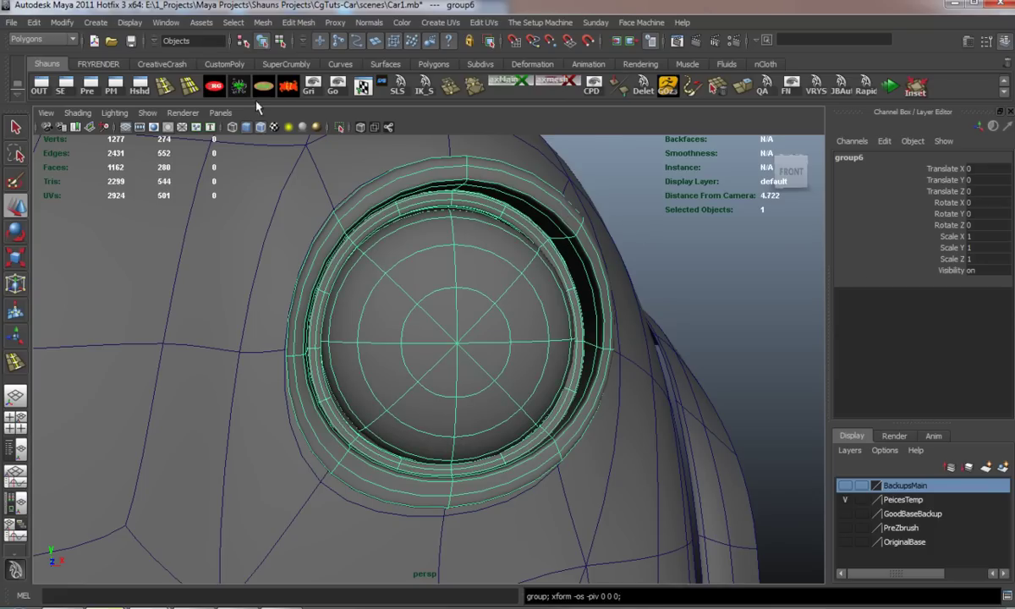
{"action": "left_click", "coordinate": [288, 89]}
- Rename the headlight group as L_HeadLight
{"action": "left_click", "coordinate": [867, 159]}
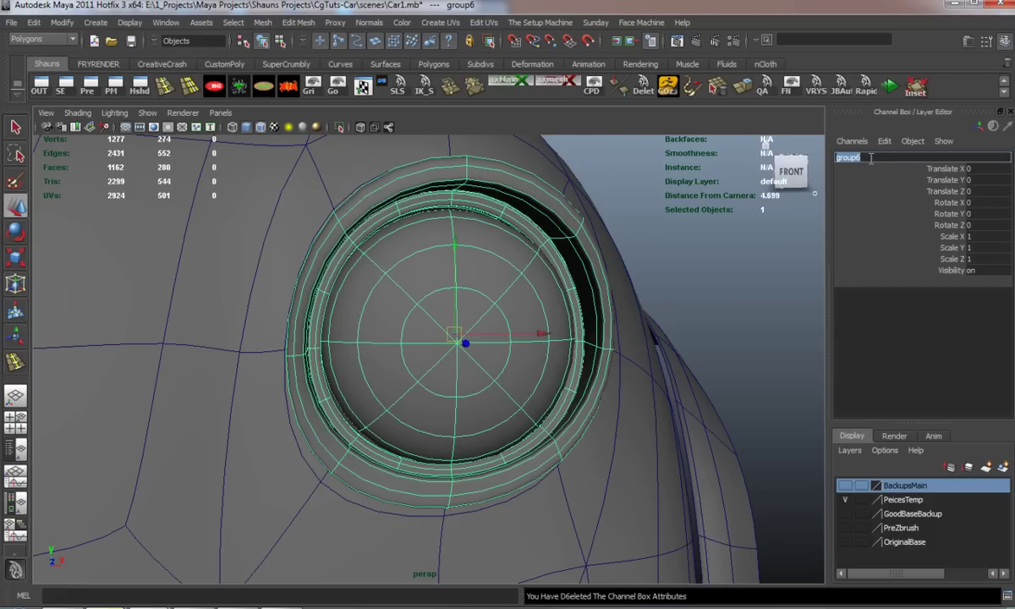
{"action": "type", "text": "L_HeadLight"}
{"action": "key", "text": "Return"}
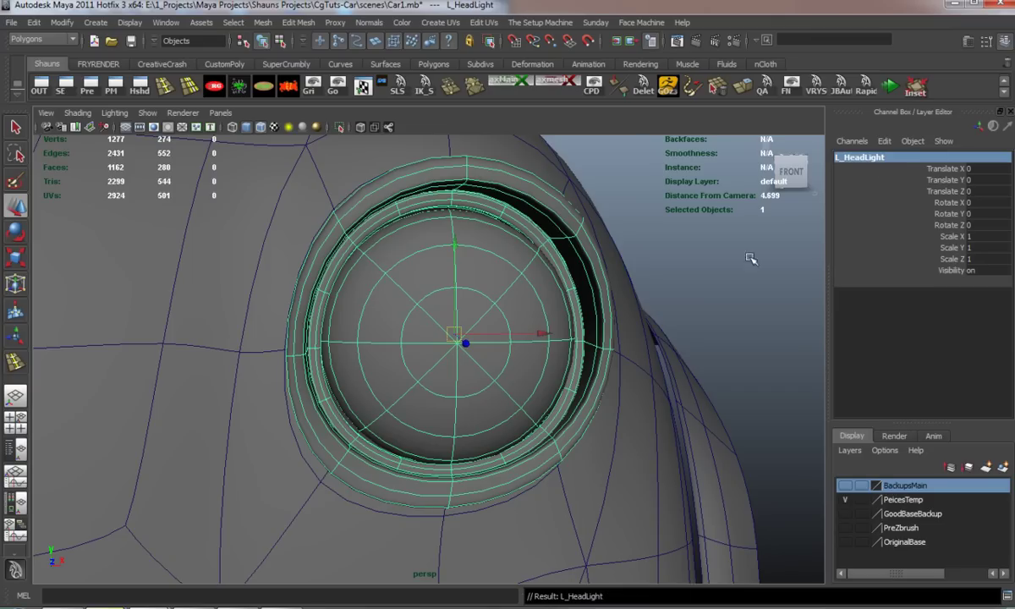
- Deselect the headlight group and hide the wireframe overlay to examine the headlight on the whole car body
{"action": "left_click_drag", "start_coordinate": [617, 312], "coordinate": [555, 315], "text": "alt"}
{"action": "scroll", "coordinate": [533, 324], "scroll_direction": "down", "scroll_amount": 12}
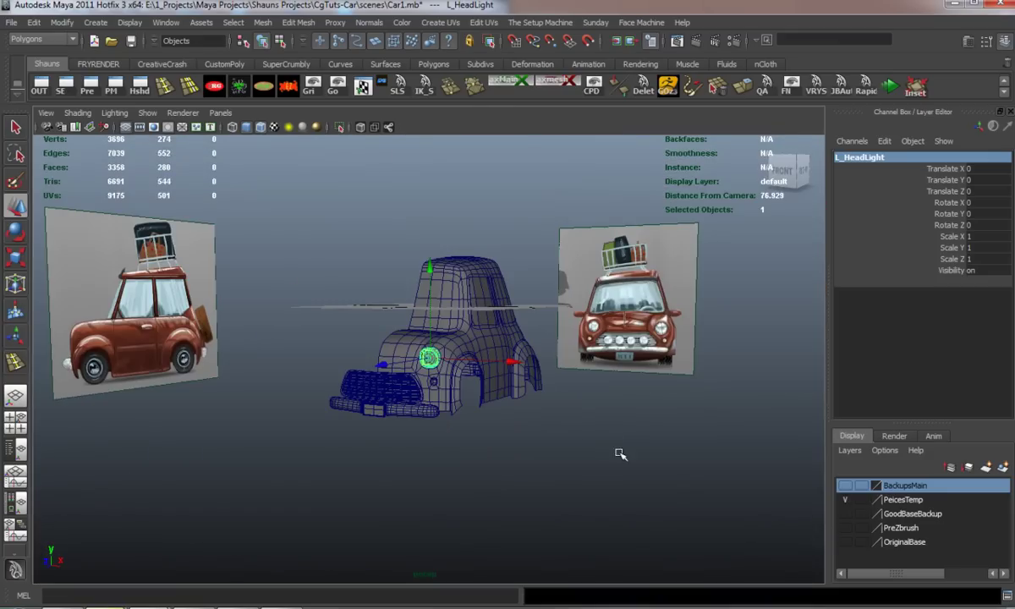
{"action": "left_click", "coordinate": [620, 454]}
{"action": "scroll", "coordinate": [494, 428], "scroll_direction": "up", "scroll_amount": 5}
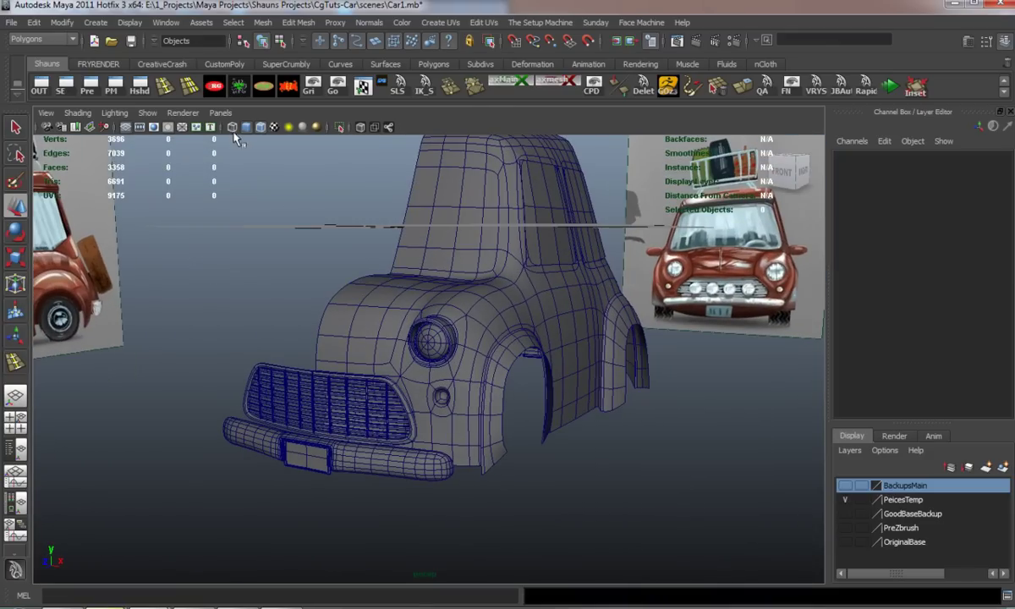
{"action": "left_click", "coordinate": [261, 127]}
{"action": "mouse_move", "coordinate": [329, 335]}
{"action": "left_mouse_down", "text": "alt"}
{"action": "mouse_move", "coordinate": [288, 363]}
{"action": "mouse_move", "coordinate": [248, 362]}
{"action": "mouse_move", "coordinate": [547, 350]}
{"action": "mouse_move", "coordinate": [335, 360]}
{"action": "left_mouse_up", "text": "alt"}
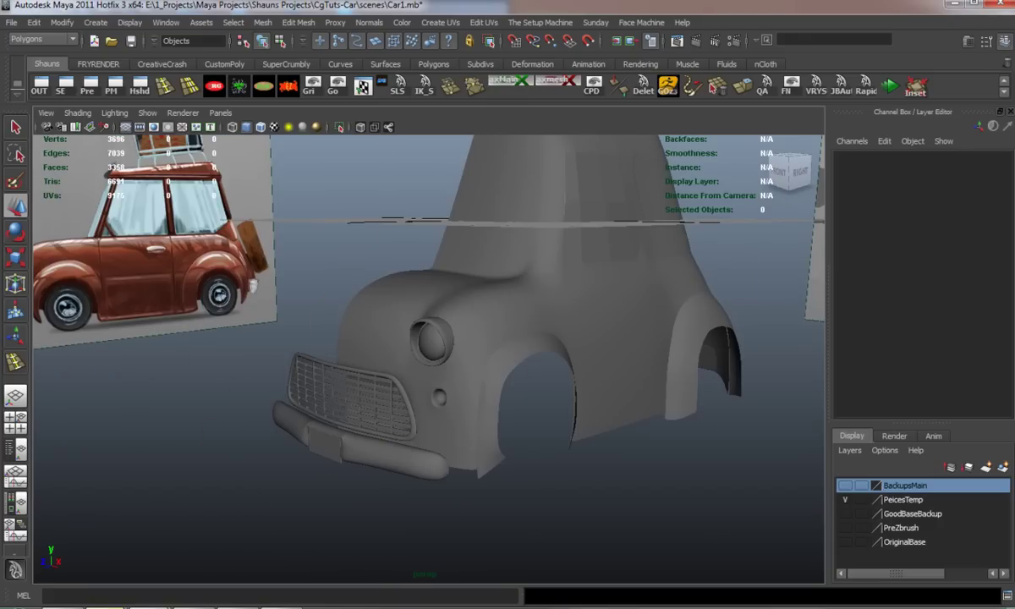